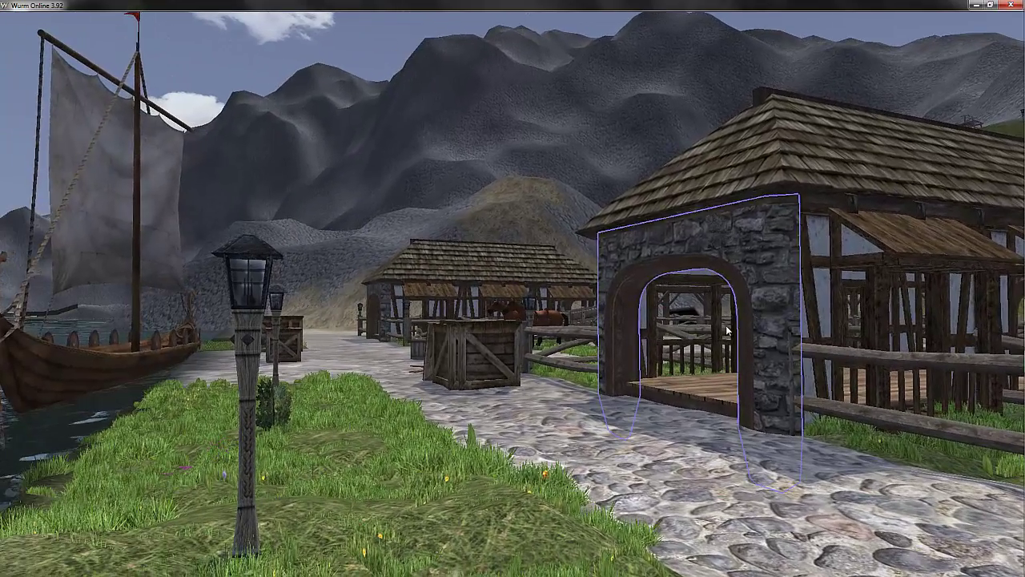
left_click_drag(723, 330, 141, 364)
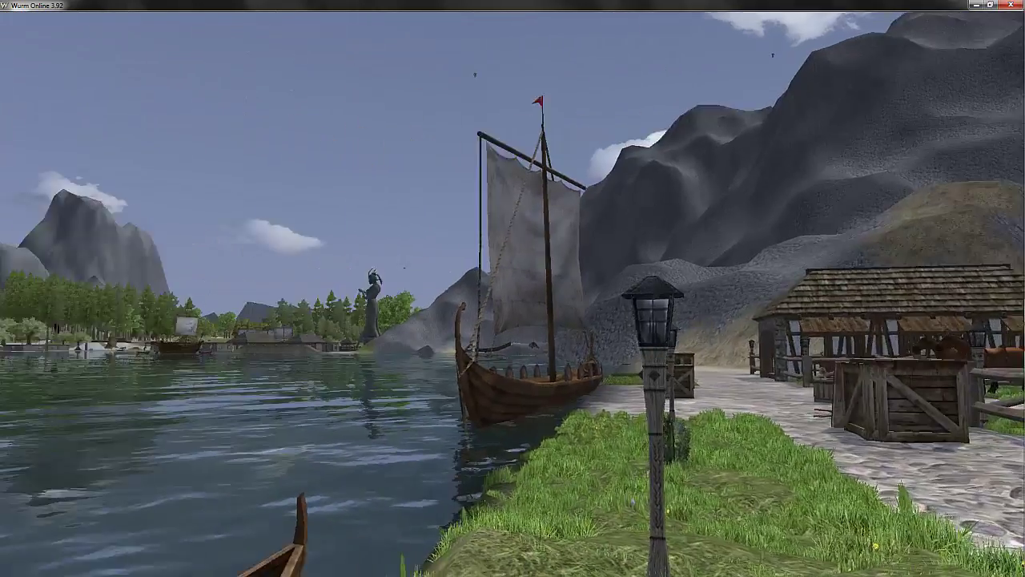
left_click_drag(609, 178, 752, 232)
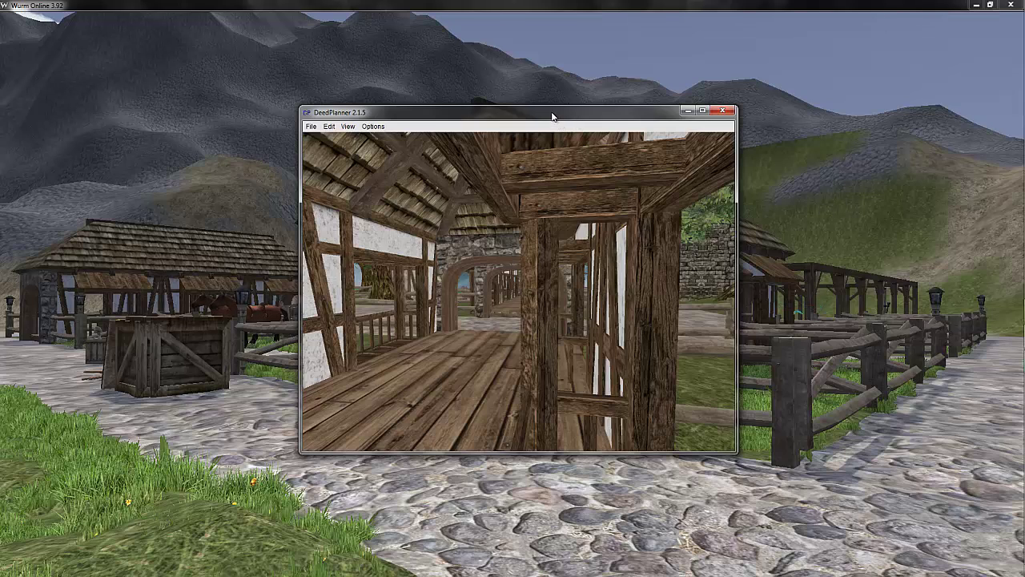
Walk through the planned village in DeedPlanner from the timber building along the cobbled street to the large tree in the square.
mouse_move(552, 117)
left_mouse_down()
mouse_move(508, 133)
mouse_move(533, 142)
mouse_move(541, 123)
left_mouse_up()
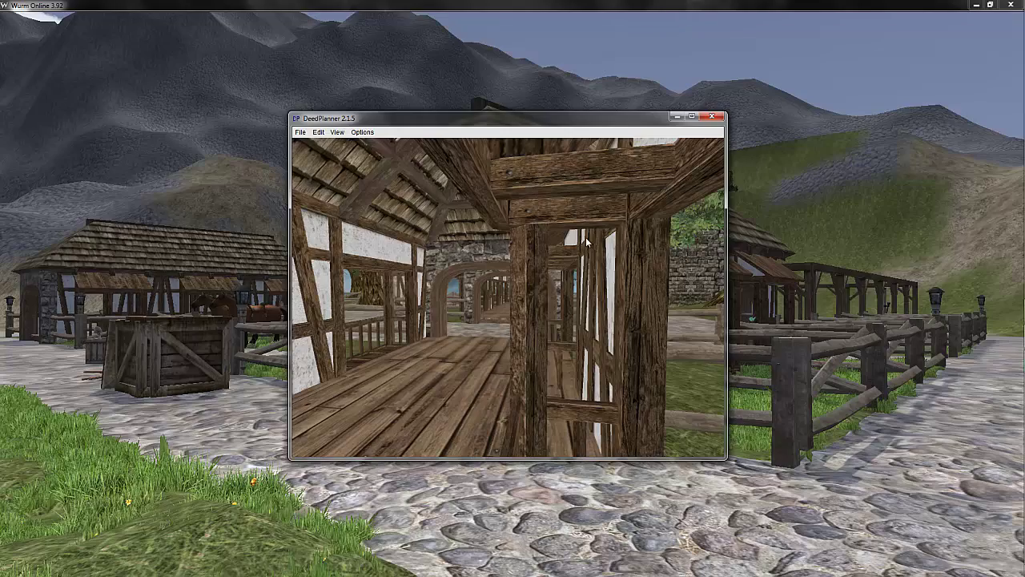
key("w")
left_click_drag(587, 242, 692, 241)
key("w")
key("w")
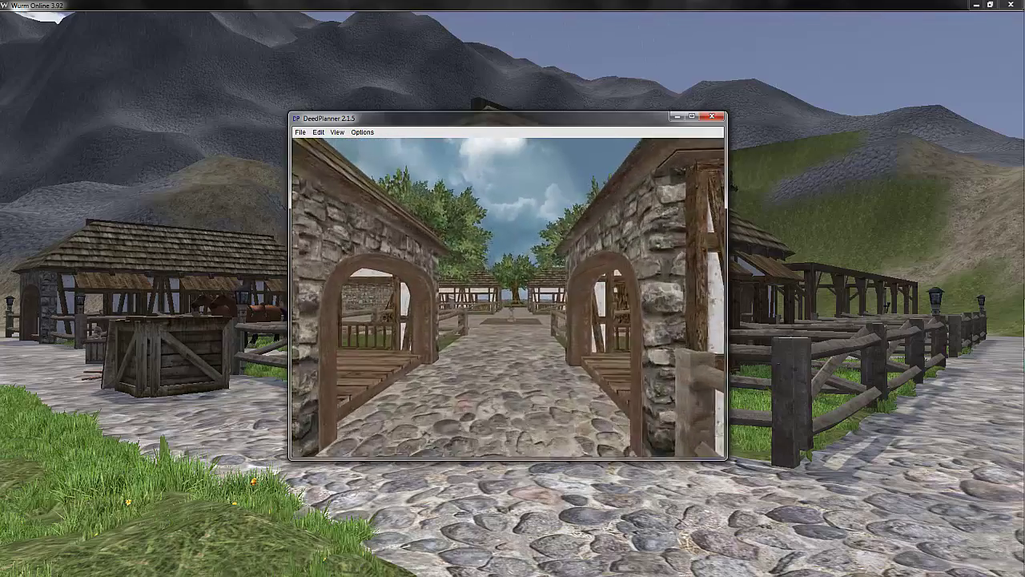
key("w")
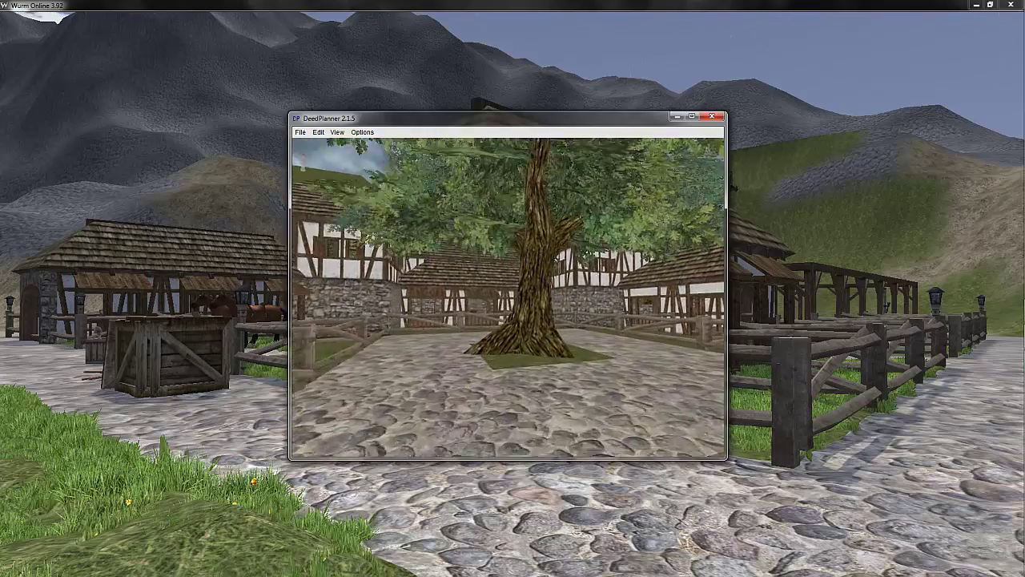
key("w")
left_click_drag(589, 244, 713, 244)
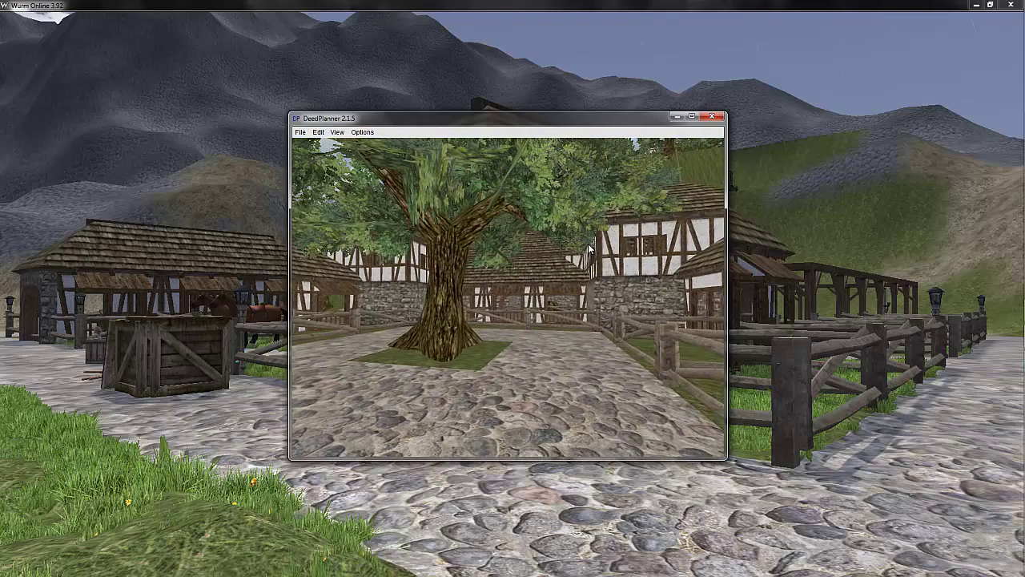
Show the village plan in 2D view on floor 1, with the building rows and waterfront in sight.
left_click(337, 132)
left_click(358, 145)
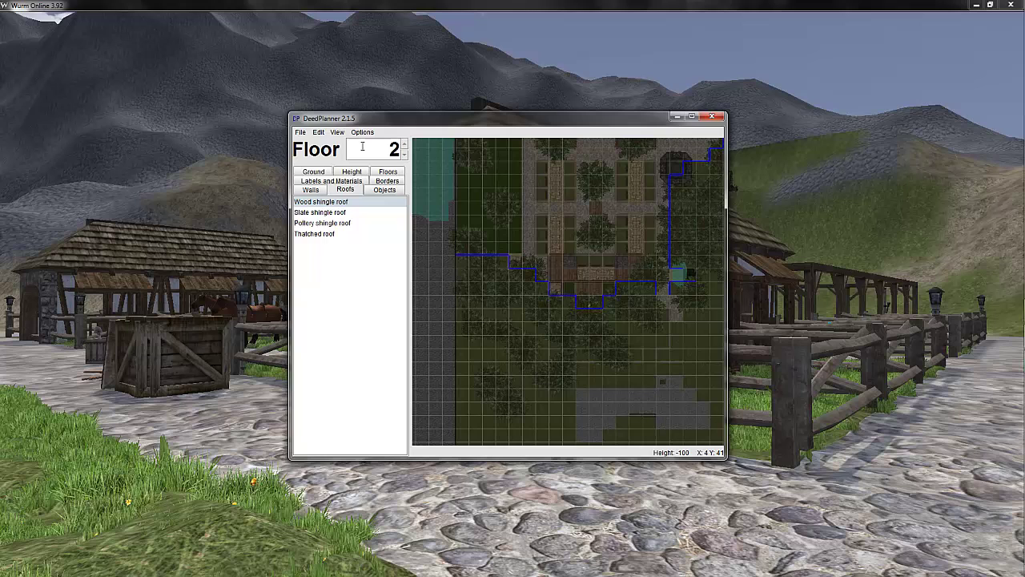
left_click(405, 154)
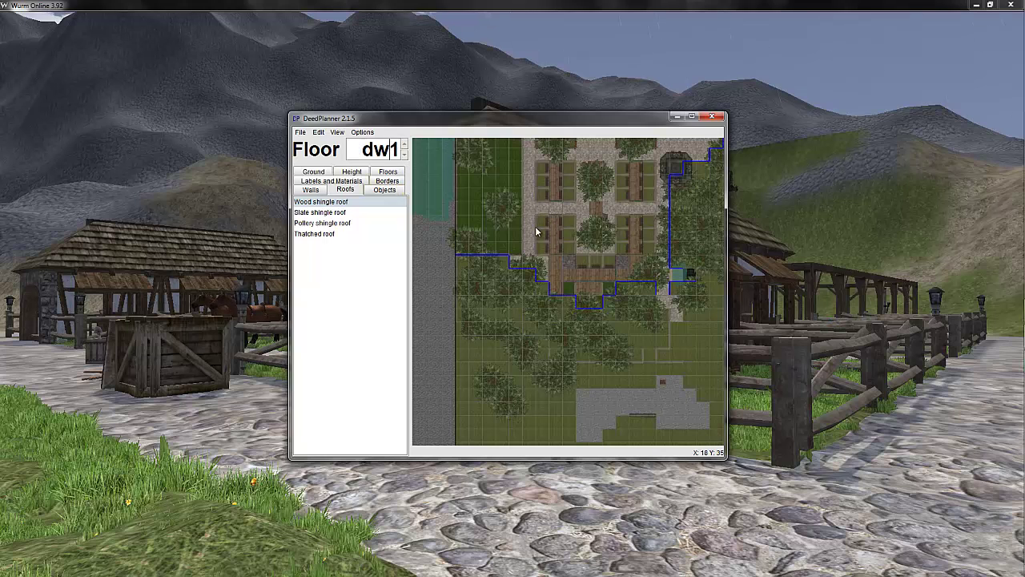
left_click(438, 187)
key("d")
key("w")
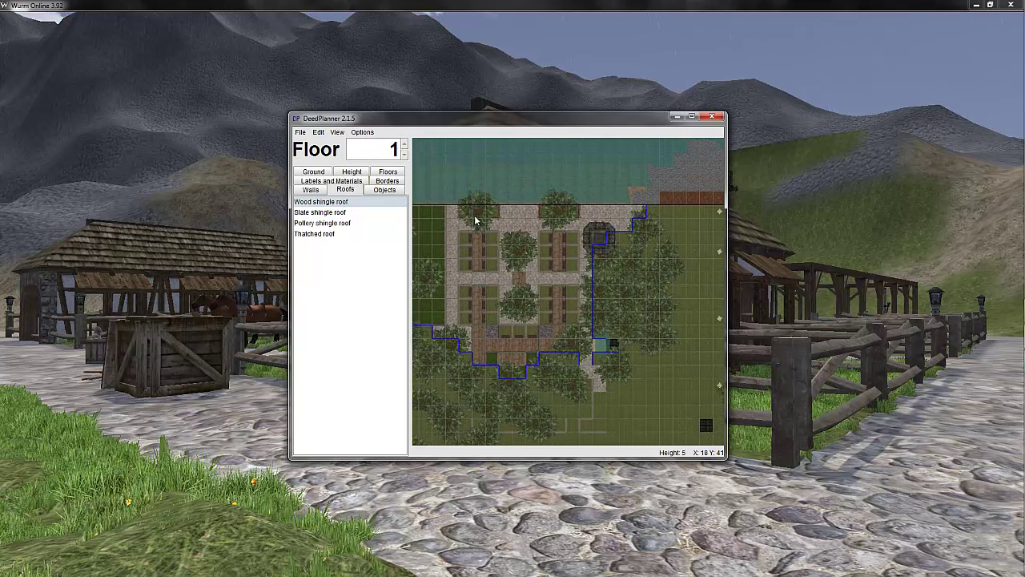
key("a")
Browse the available wall and fence types up to the house walls.
left_click(310, 189)
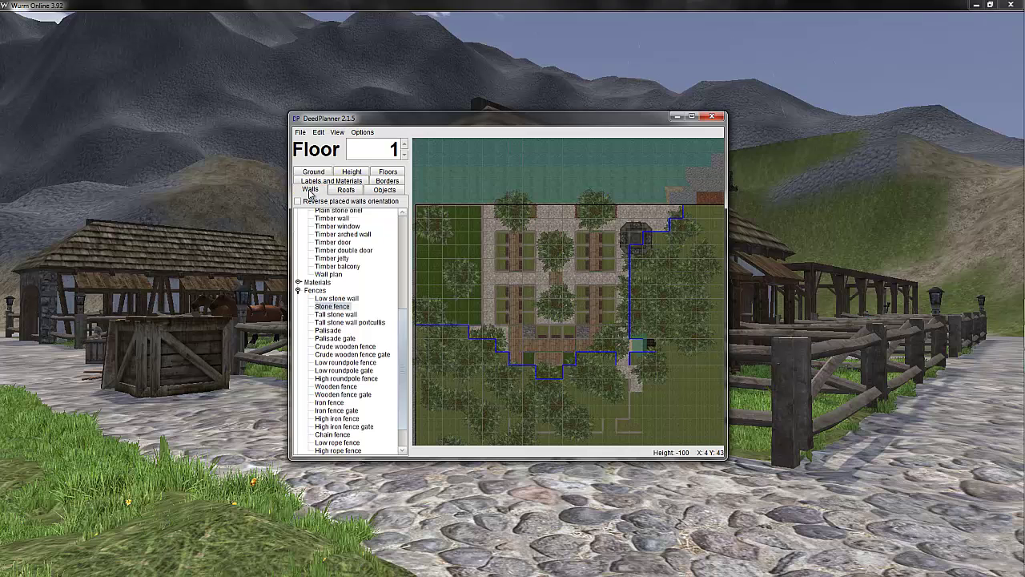
left_click_drag(404, 236, 402, 264)
scroll(401, 252, "up", 2)
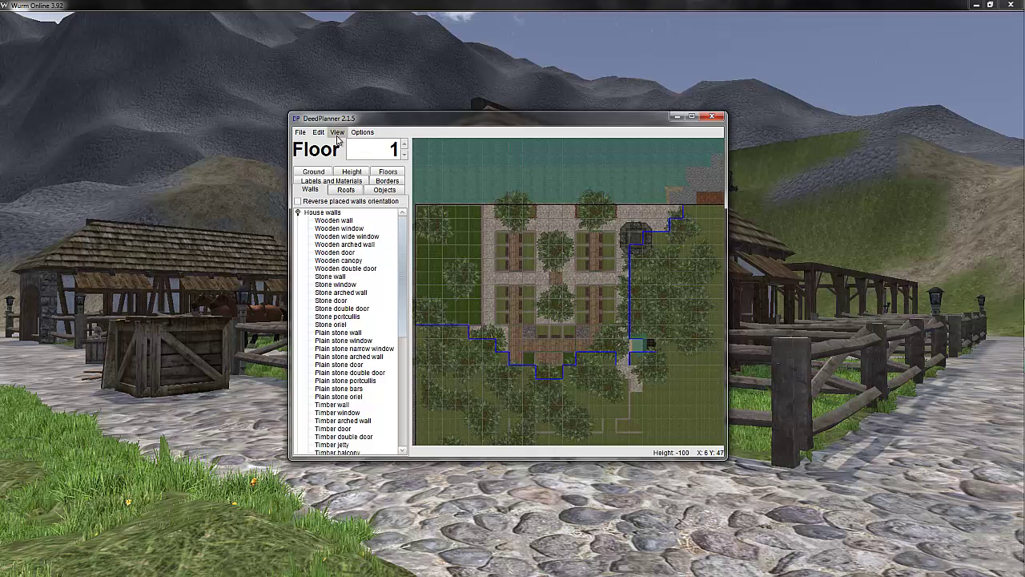
Switch to the 3D view and examine the village from above, from the central square out to the waterfront.
left_click(337, 132)
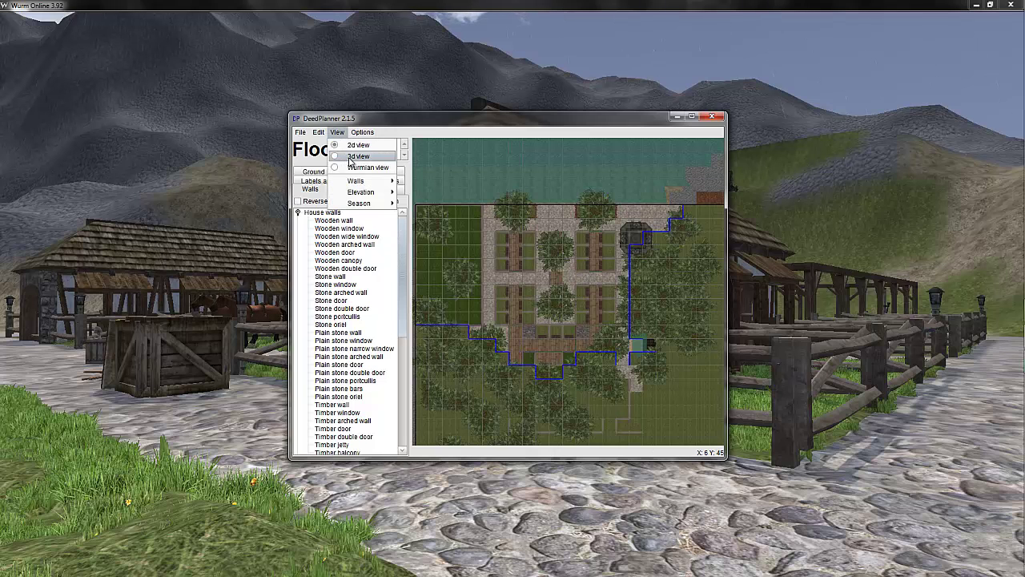
left_click(349, 157)
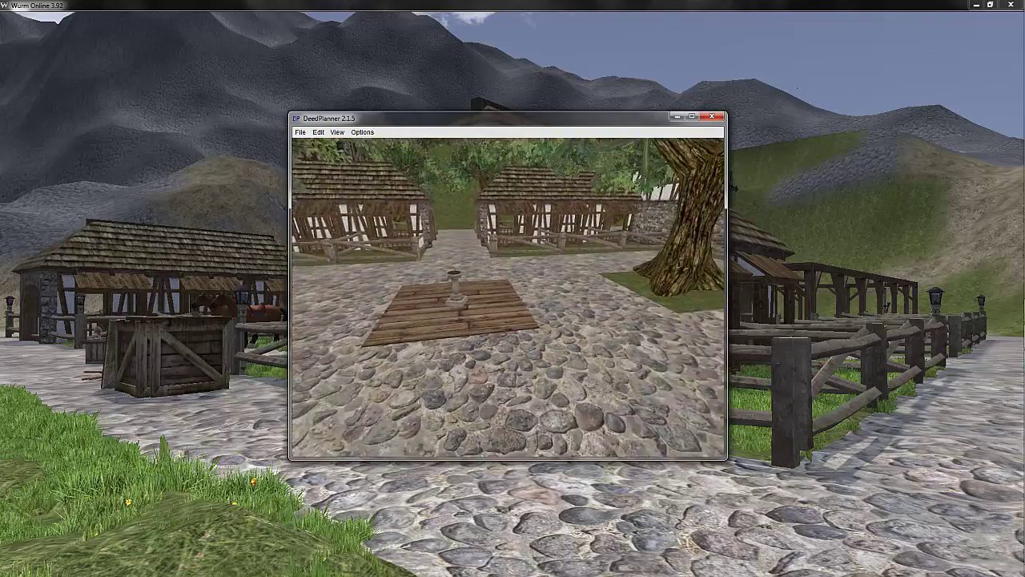
key("s")
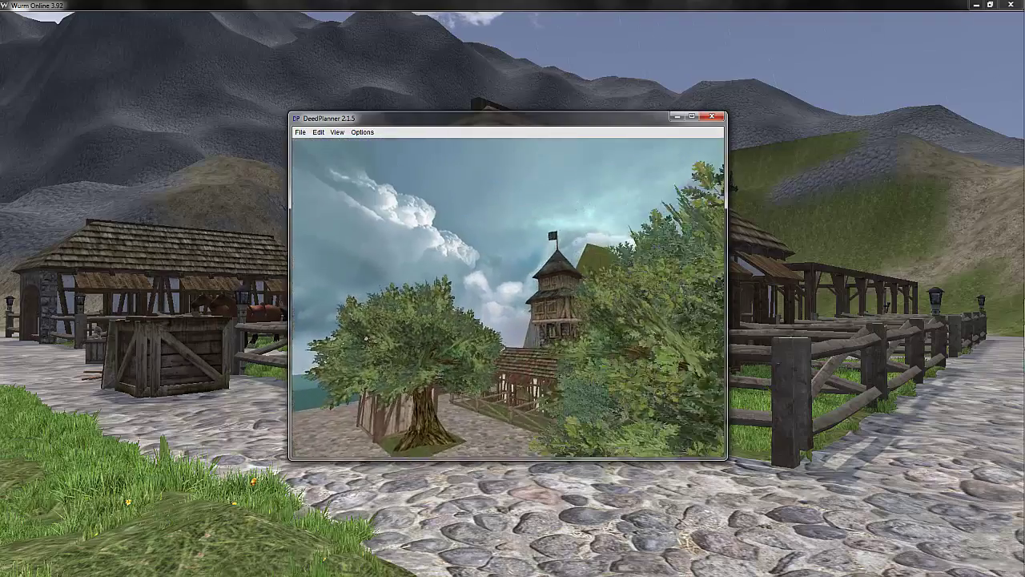
key("a")
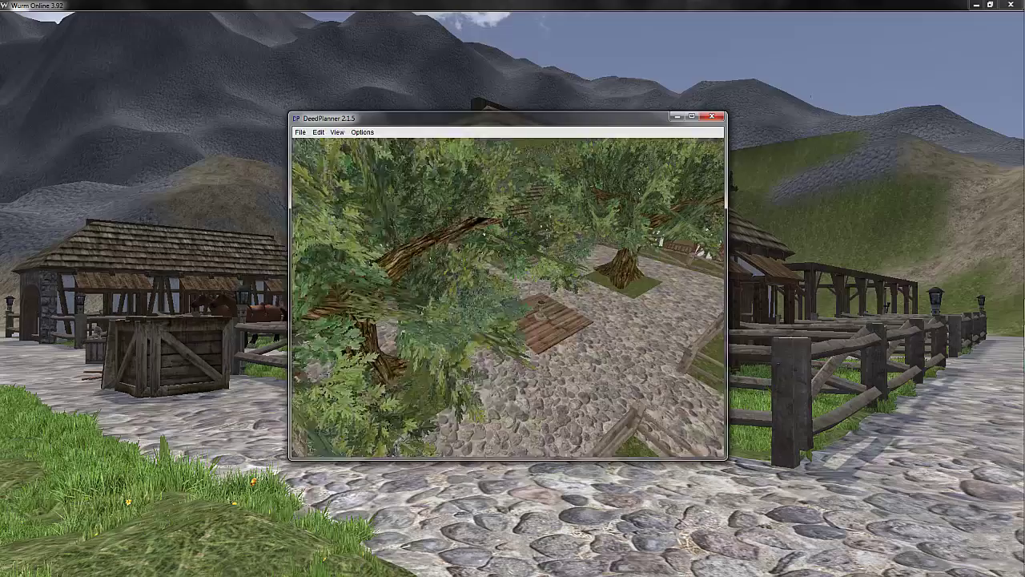
key("a")
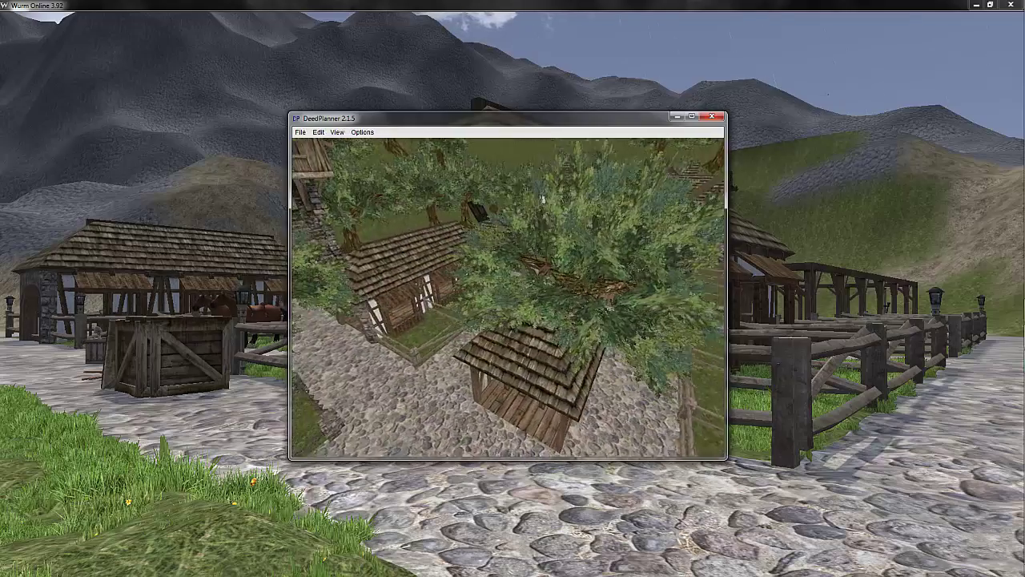
key("a")
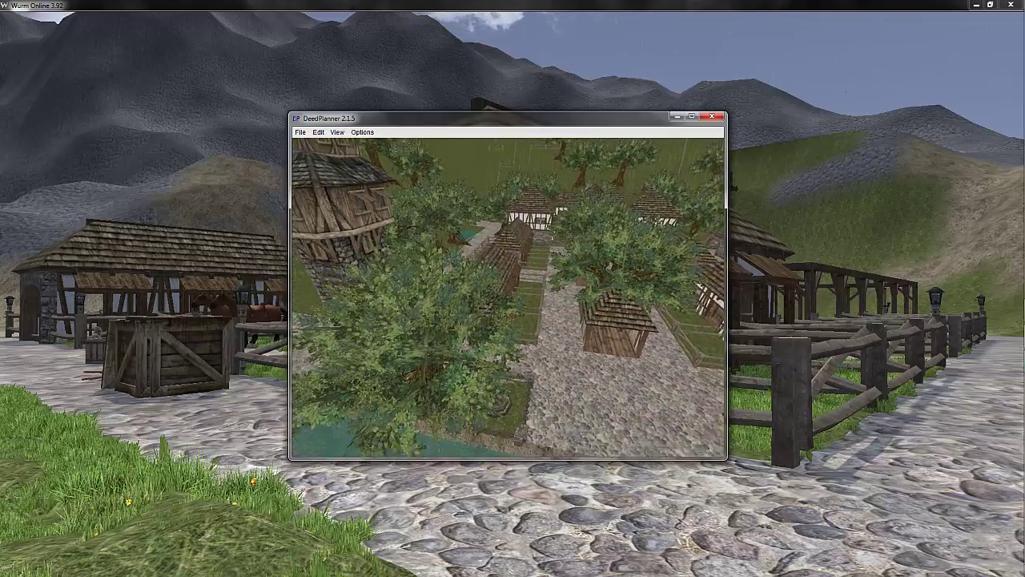
key("s")
Switch to the Wurmian view and walk from the water past the small open shelter towards the village square.
left_click(337, 132)
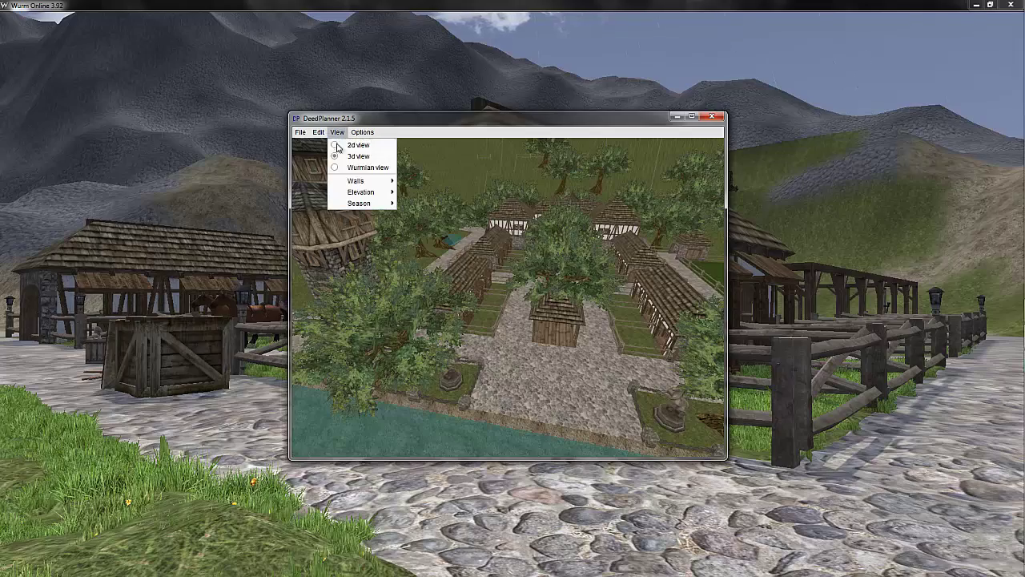
left_click(351, 170)
left_click_drag(461, 232, 460, 181)
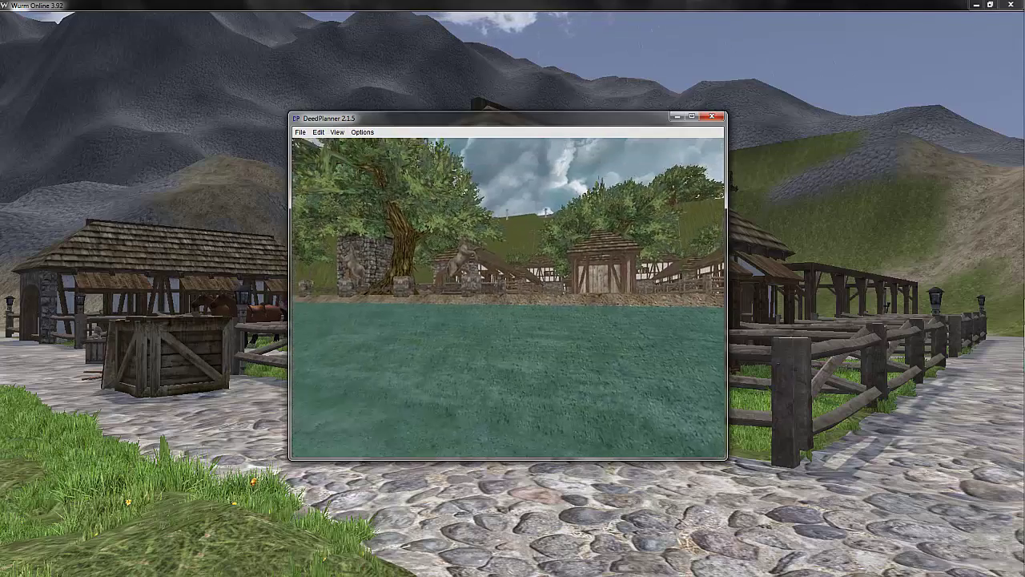
key("w")
key("w")
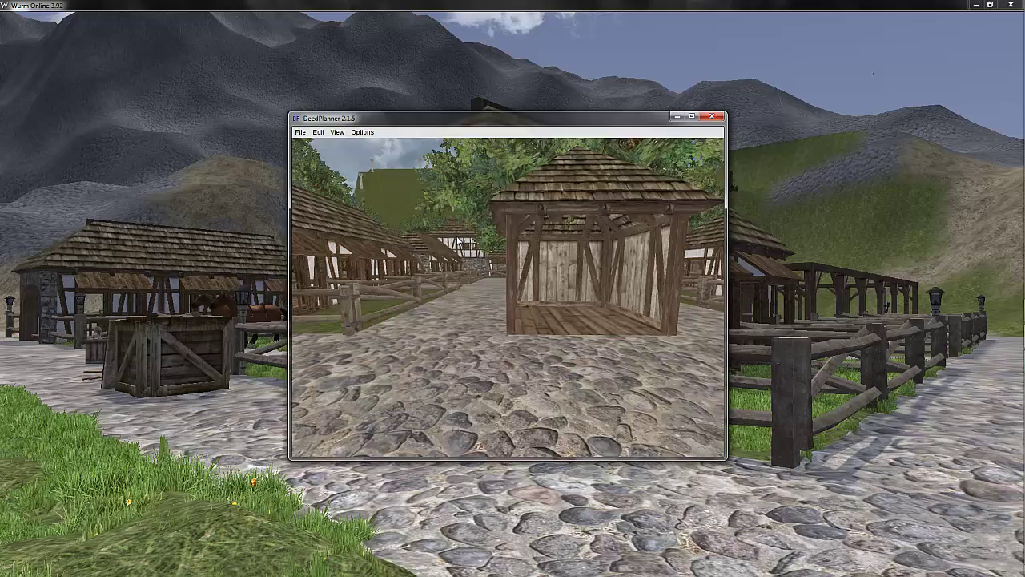
key("w")
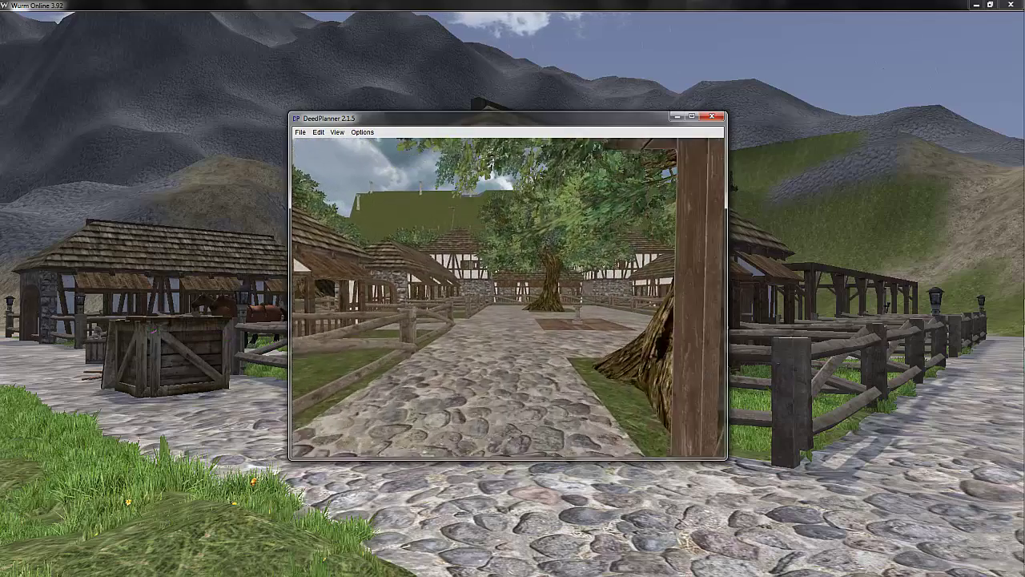
Return to the 2D view and look over the available wall and roof types.
left_click(337, 133)
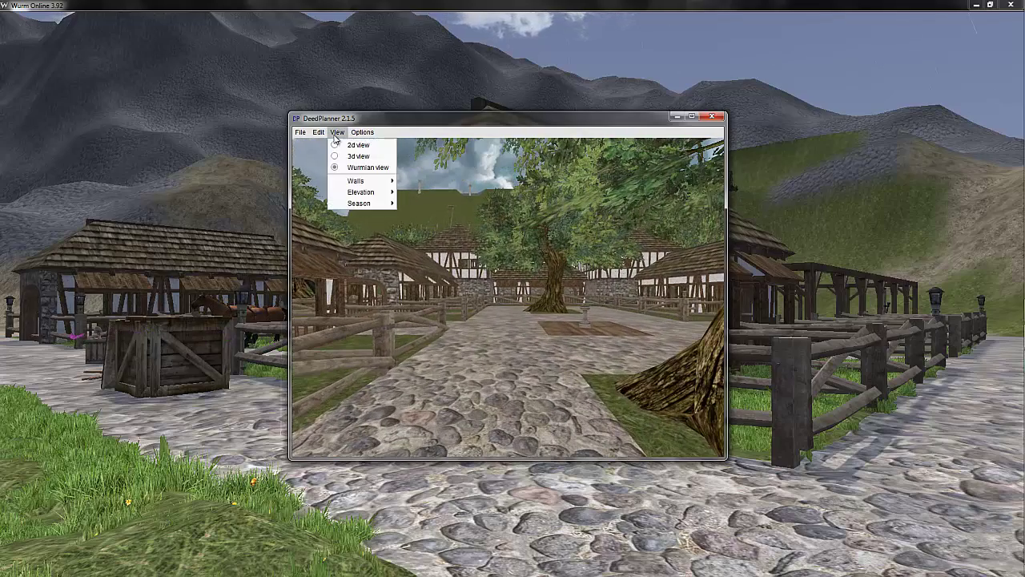
left_click(362, 145)
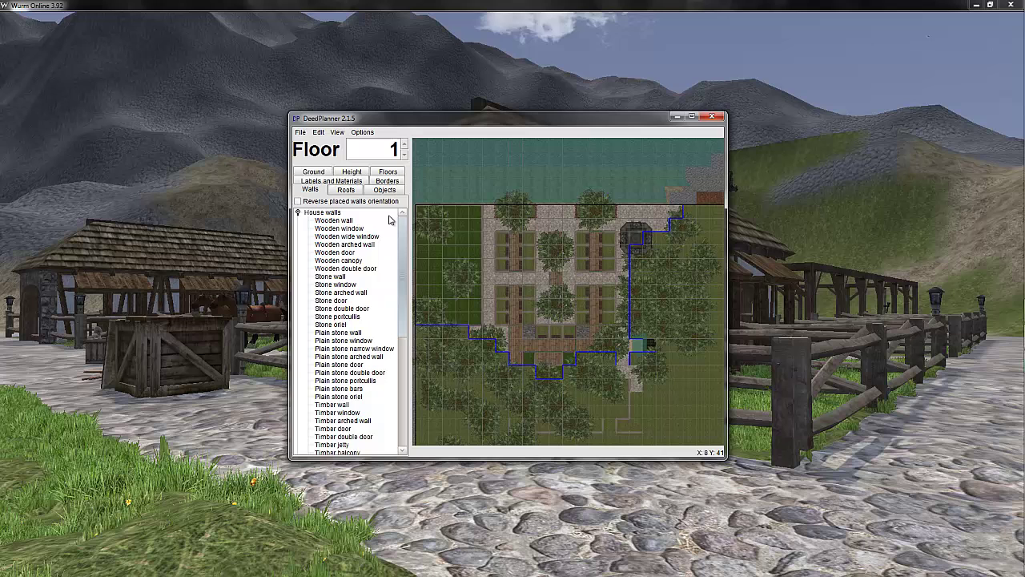
mouse_move(403, 226)
left_mouse_down()
mouse_move(403, 339)
mouse_move(404, 216)
left_mouse_up()
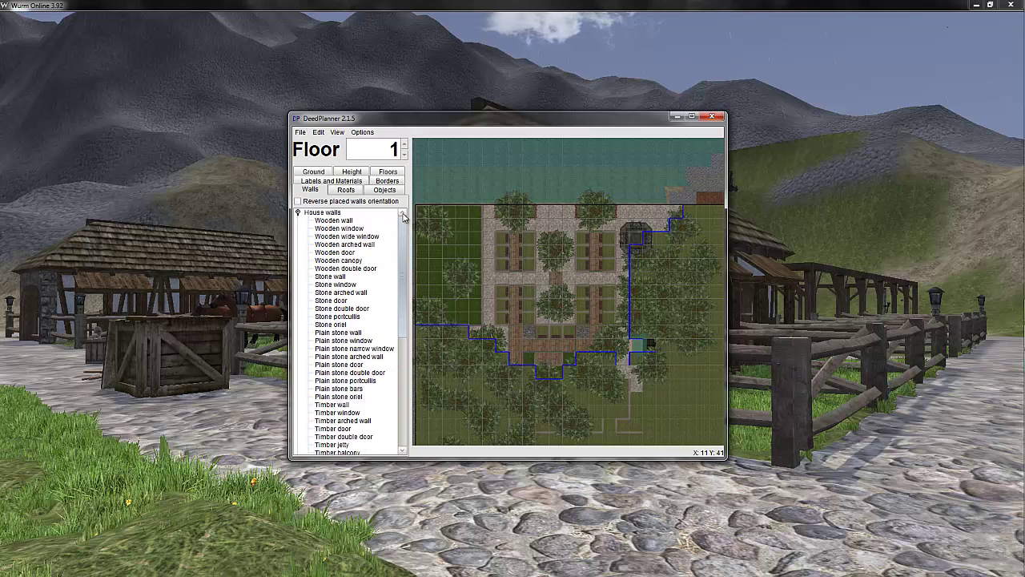
left_click(346, 190)
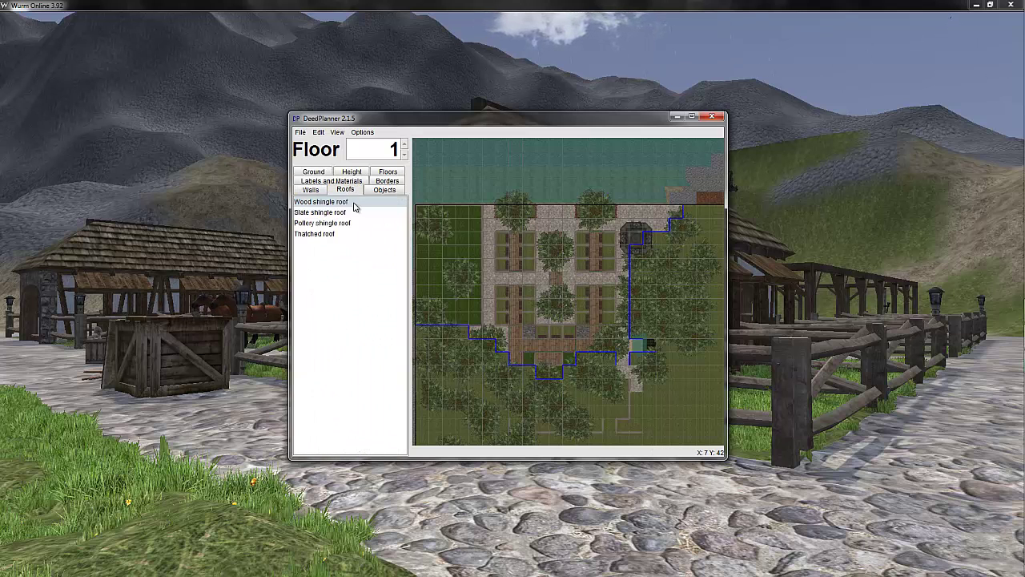
left_click(312, 189)
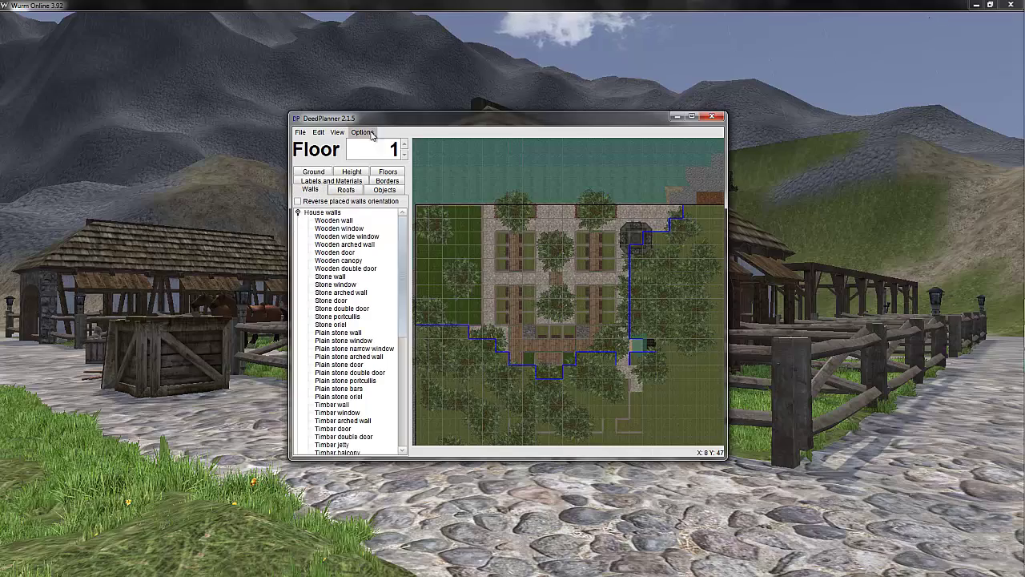
Examine the plank paving around the stone pillar in the village square in the Wurmian view.
left_click(337, 133)
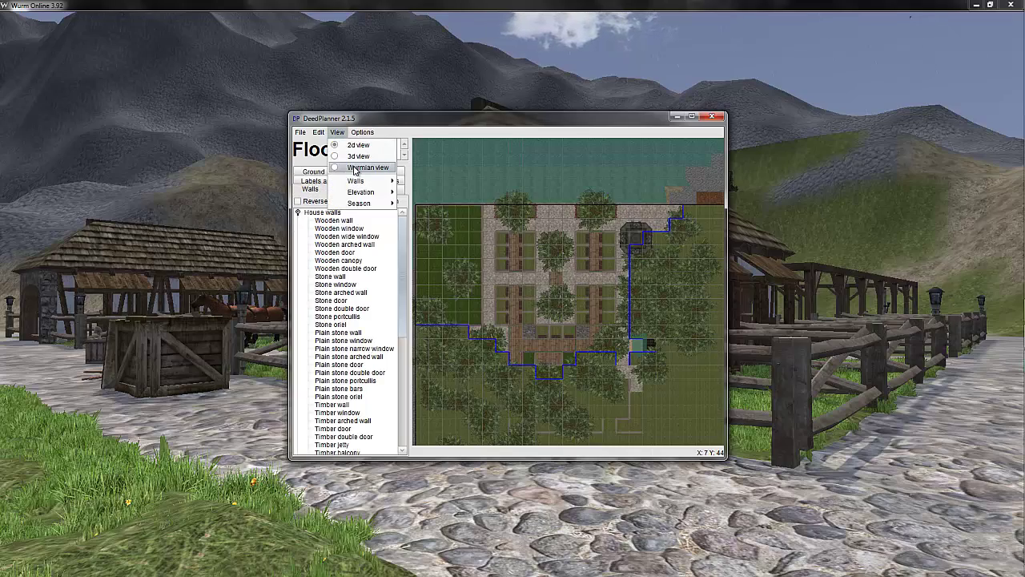
left_click(355, 167)
key("w")
mouse_move(570, 331)
left_mouse_down()
mouse_move(608, 331)
mouse_move(569, 331)
left_mouse_up()
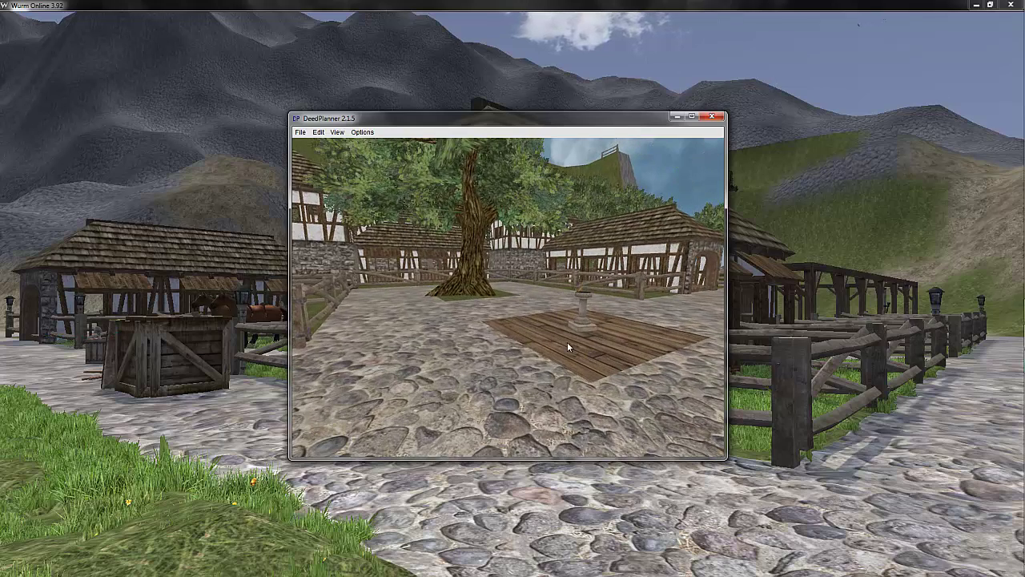
Replace the plank ground under the stone pillar in the village square with Cobblestone, working in the 2D view.
left_click(337, 132)
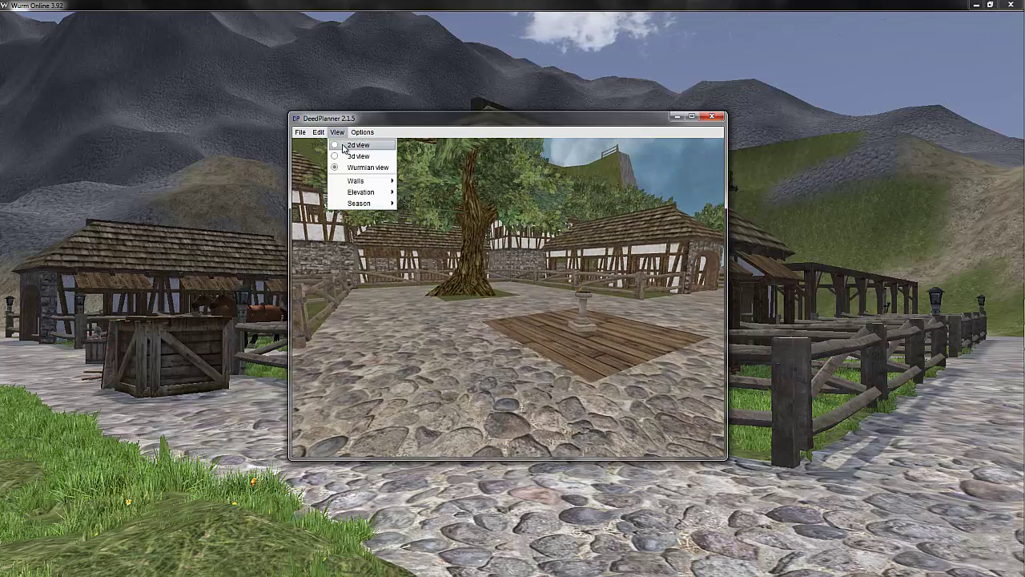
left_click(357, 148)
left_click(313, 171)
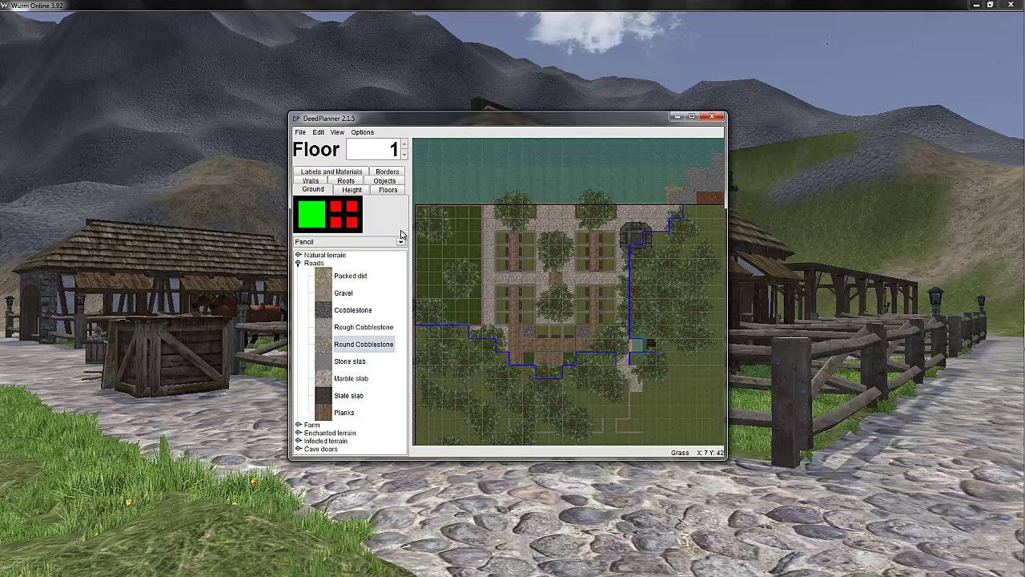
left_click(336, 311)
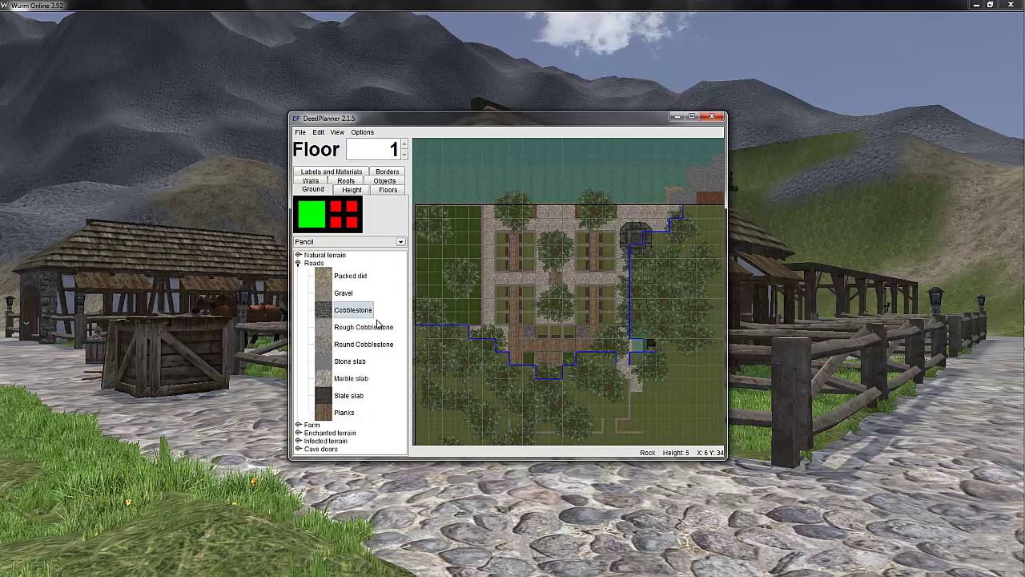
Inspect the repaved pillar base and walk the square in the Wurmian view, and switch back to Wurm Online.
left_click(337, 132)
left_click(353, 163)
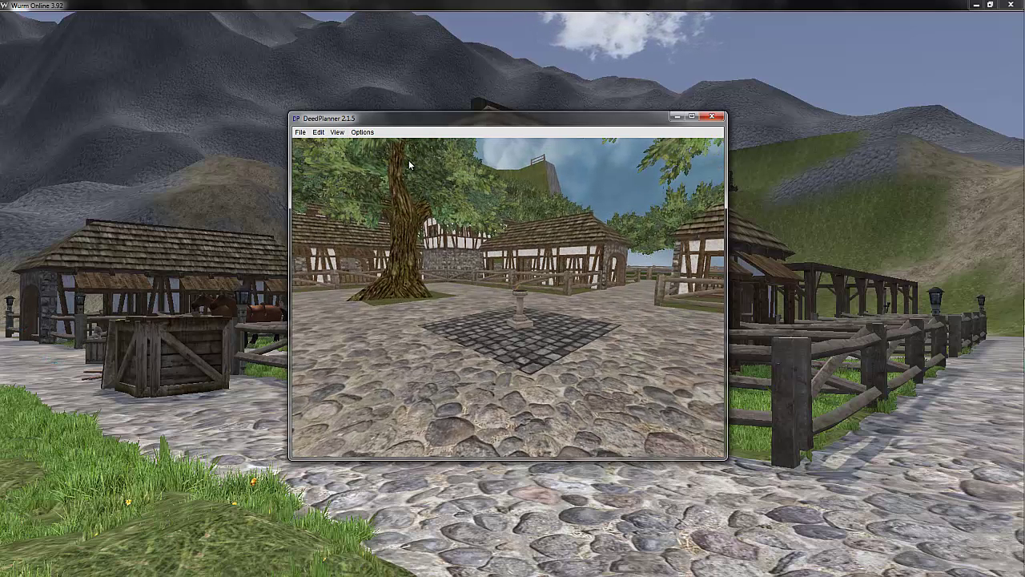
left_click_drag(478, 231, 607, 192)
key("w")
key("w")
key("w")
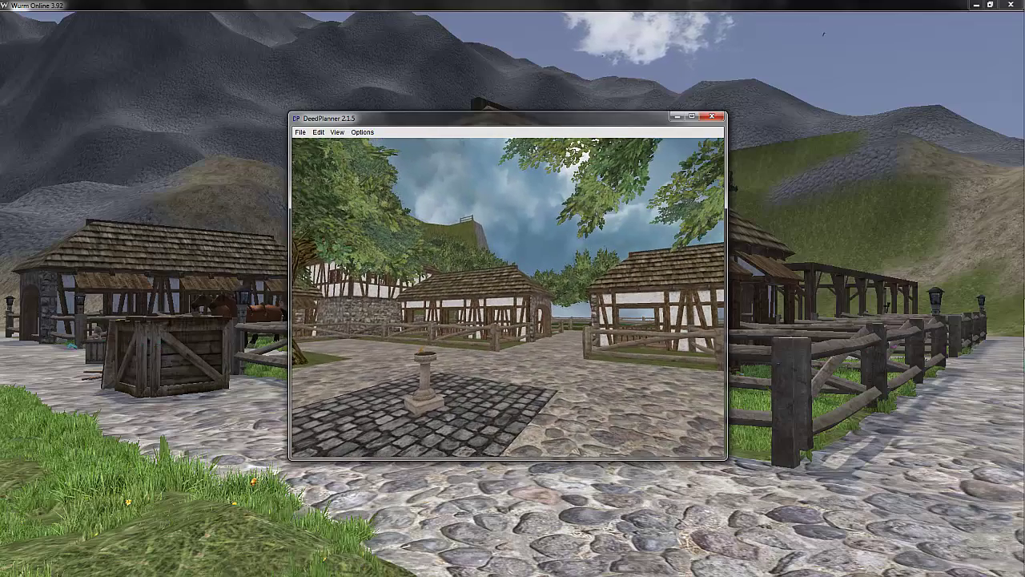
key("w")
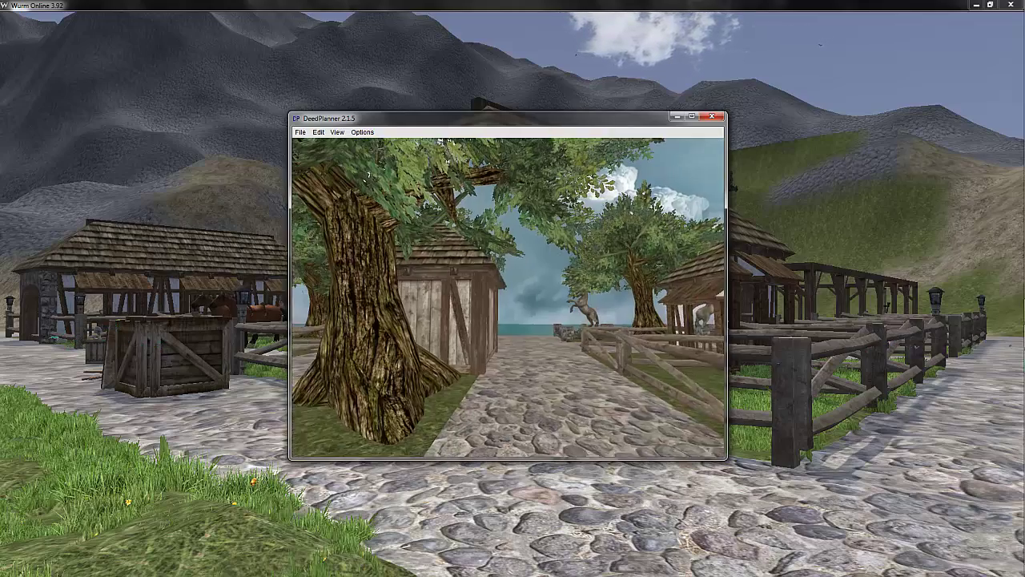
key("alt+Tab")
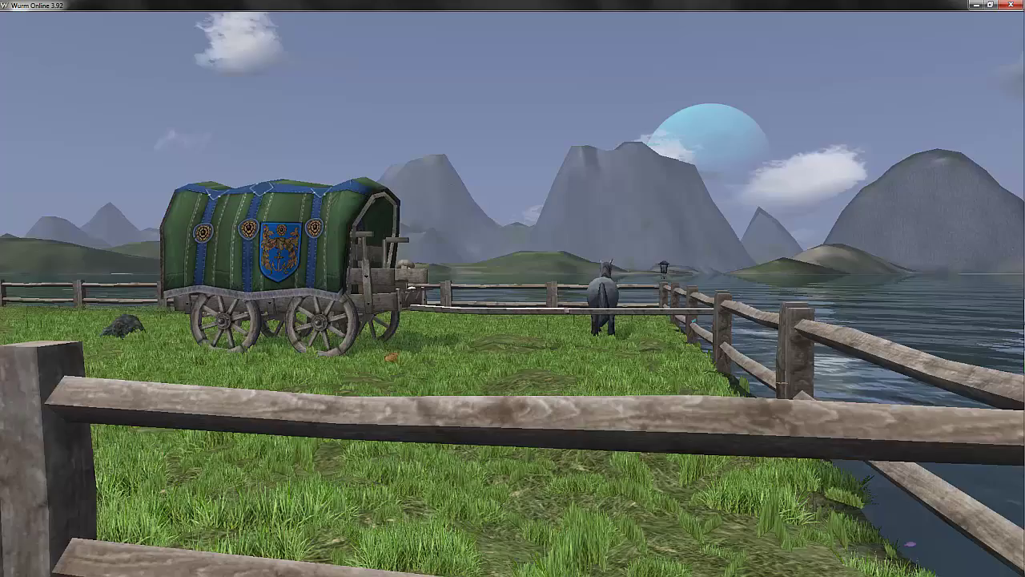
Look around the fenced waterfront pasture in Wurm Online and follow the cobbled path past the stables, crates and moored ship.
left_click_drag(641, 192, 800, 193)
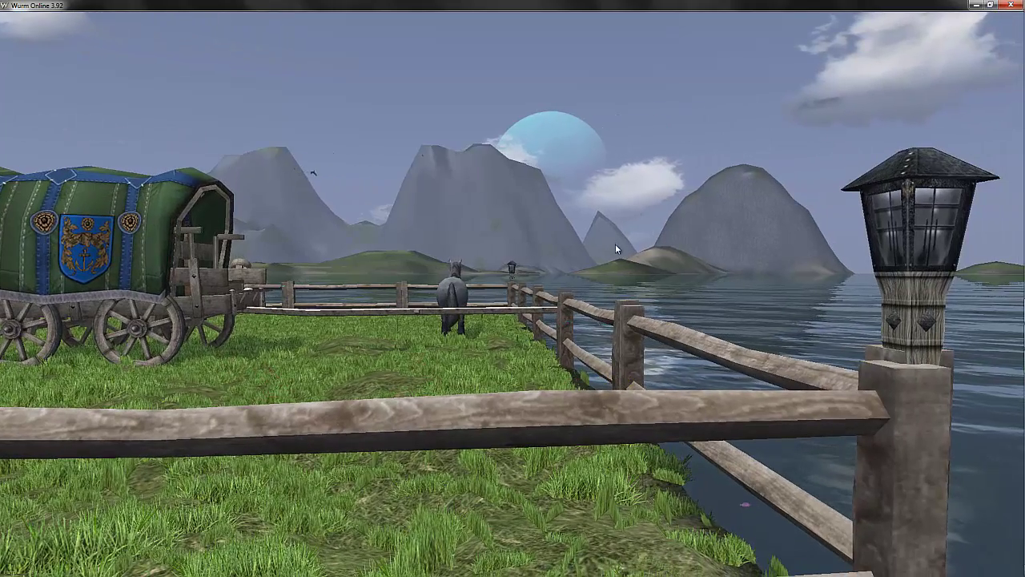
left_click_drag(695, 258, 978, 251)
left_click_drag(512, 288, 876, 309)
left_click_drag(330, 316, 670, 279)
right_click_drag(588, 310, 632, 311)
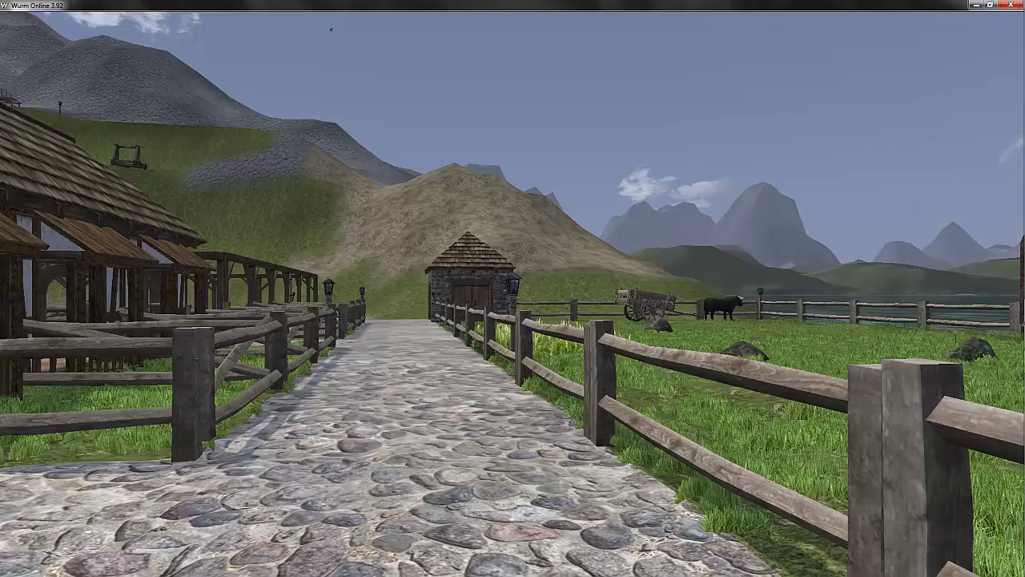
left_click_drag(633, 311, 381, 292)
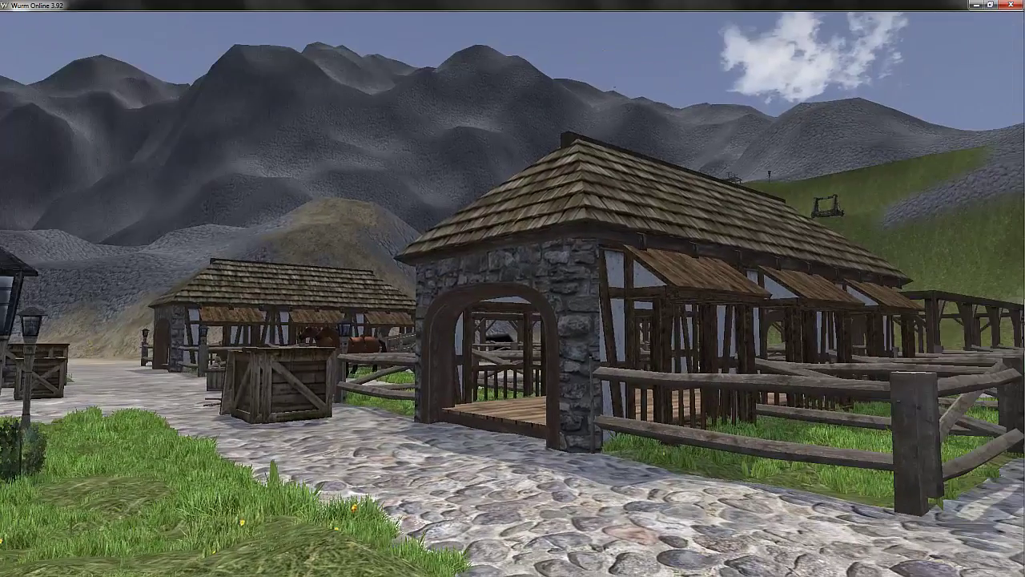
left_click_drag(565, 316, 280, 311)
key("w")
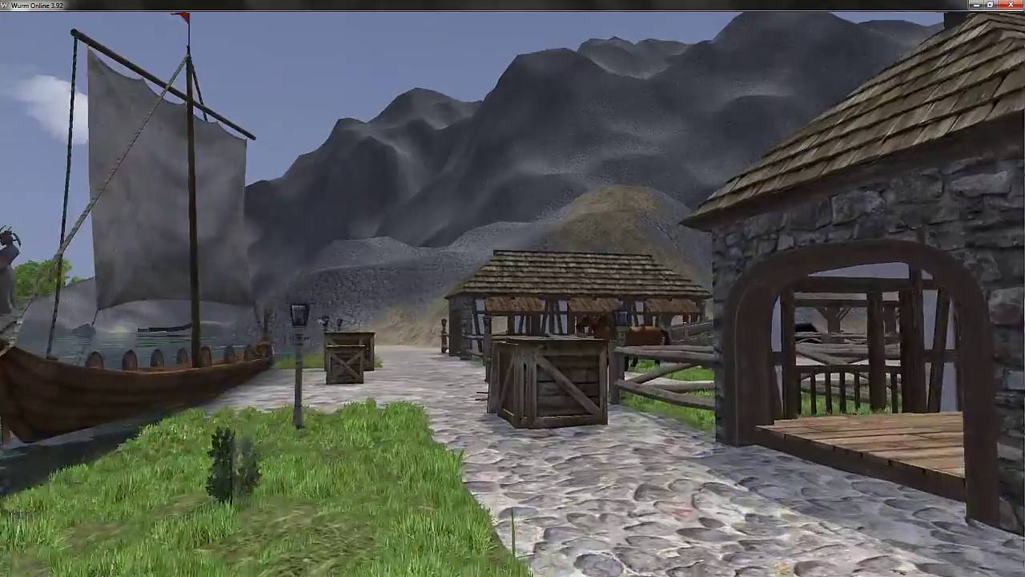
key("w")
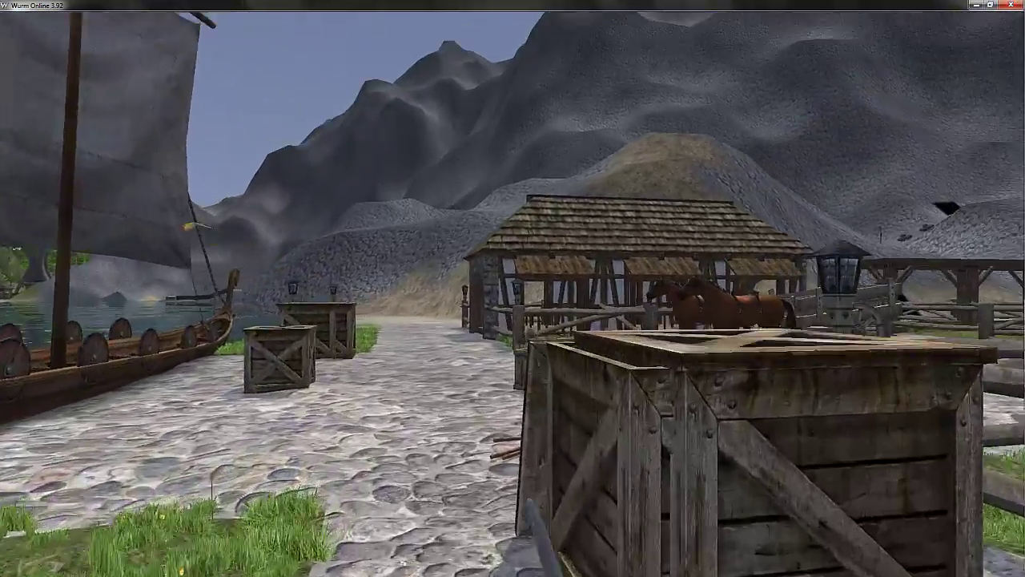
key("w")
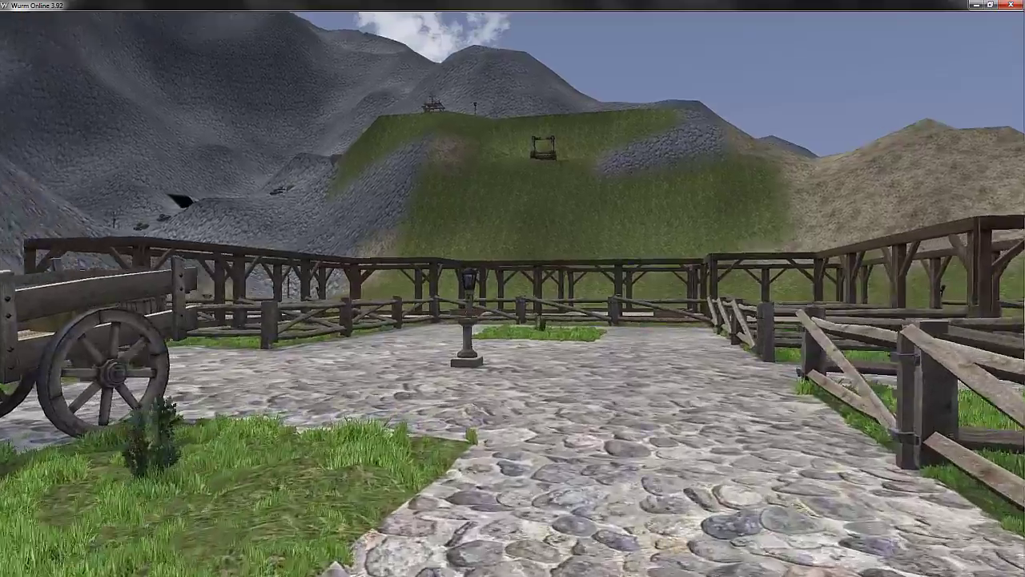
Examine the cobbled square, its lamp post and the unfinished timber house frames behind the fences.
key("w")
left_click_drag(562, 308, 448, 372)
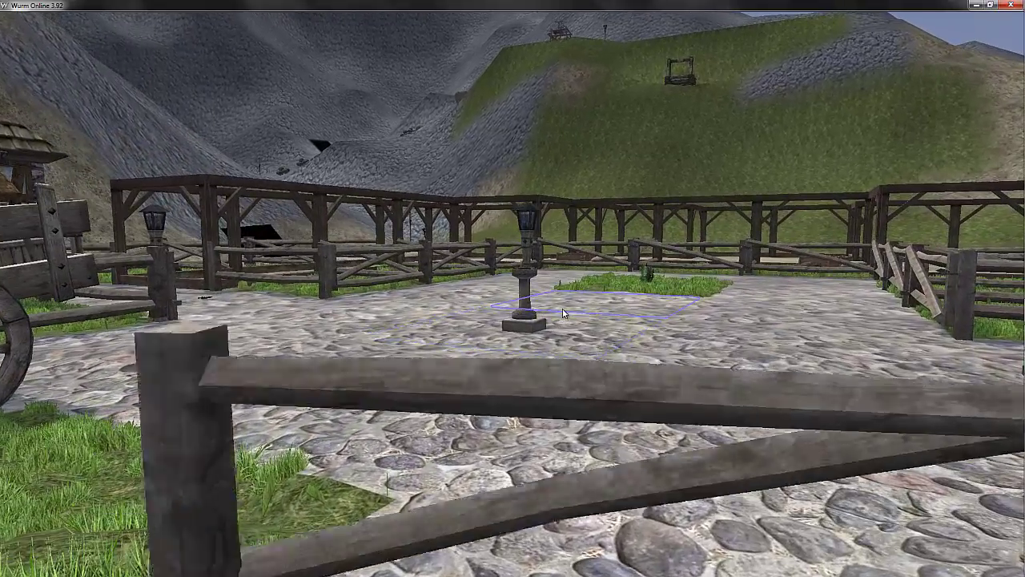
left_click_drag(562, 313, 398, 287)
key("w")
key("w")
left_click_drag(576, 334, 656, 321)
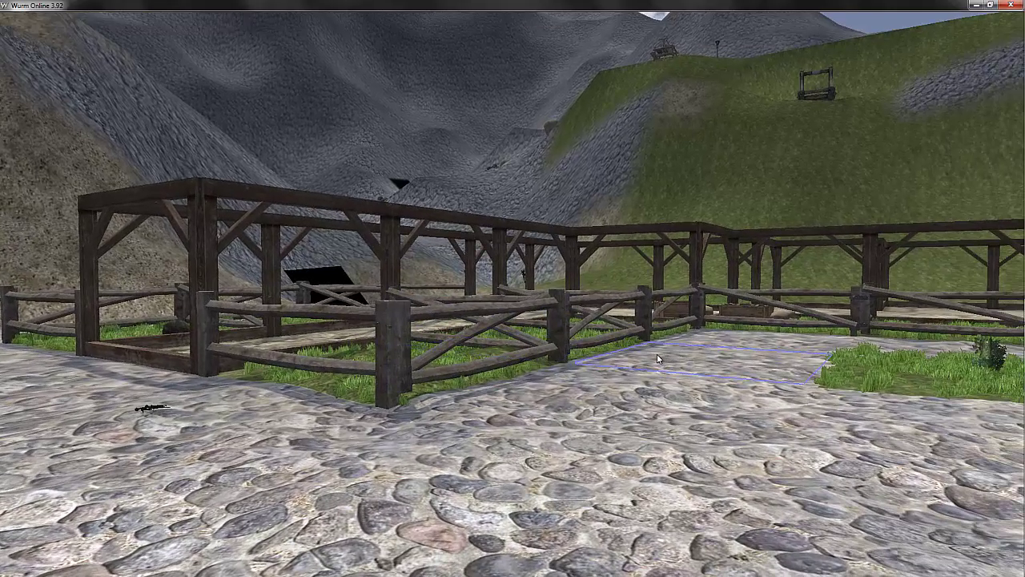
left_click_drag(658, 358, 560, 336)
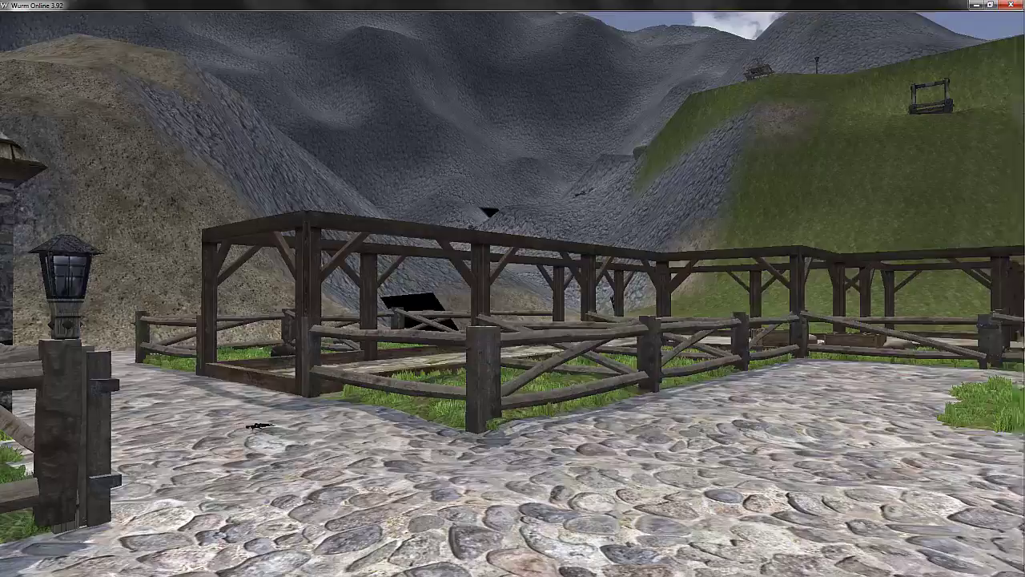
left_click_drag(522, 293, 514, 293)
key("w")
left_click_drag(561, 336, 769, 336)
key("w")
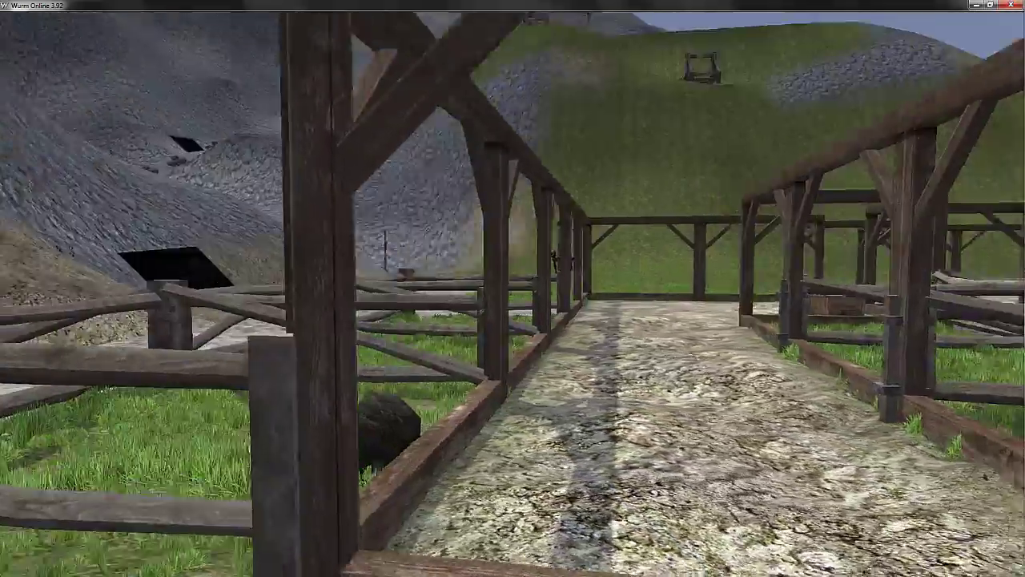
key("a")
left_click_drag(512, 293, 785, 268)
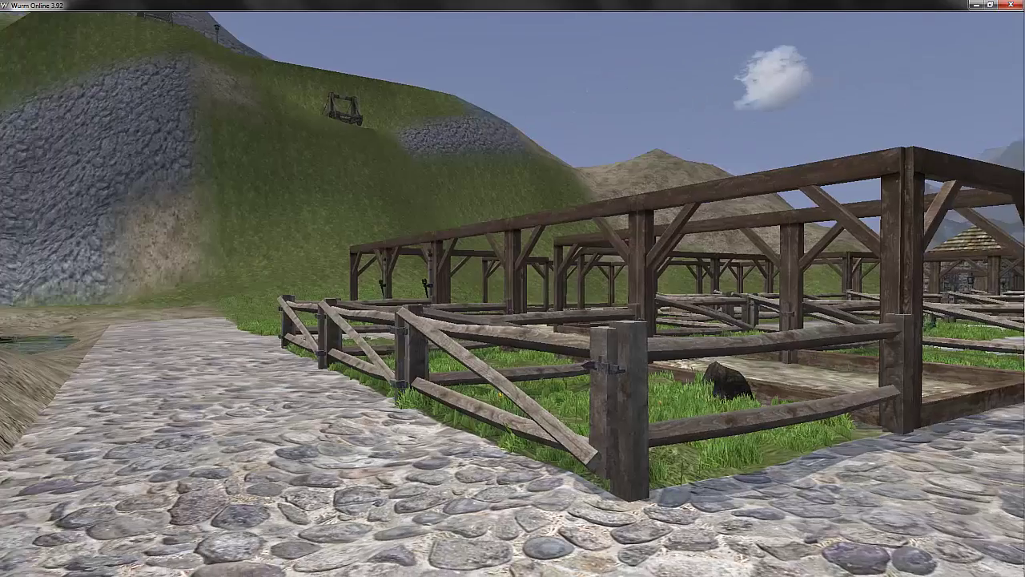
left_click_drag(651, 367, 637, 367)
Compare the planned house in DeedPlanner with its timber frame in Wurm Online, approaching the frame from the torch-lit paved entrance.
key("alt+Tab")
key("alt+Tab")
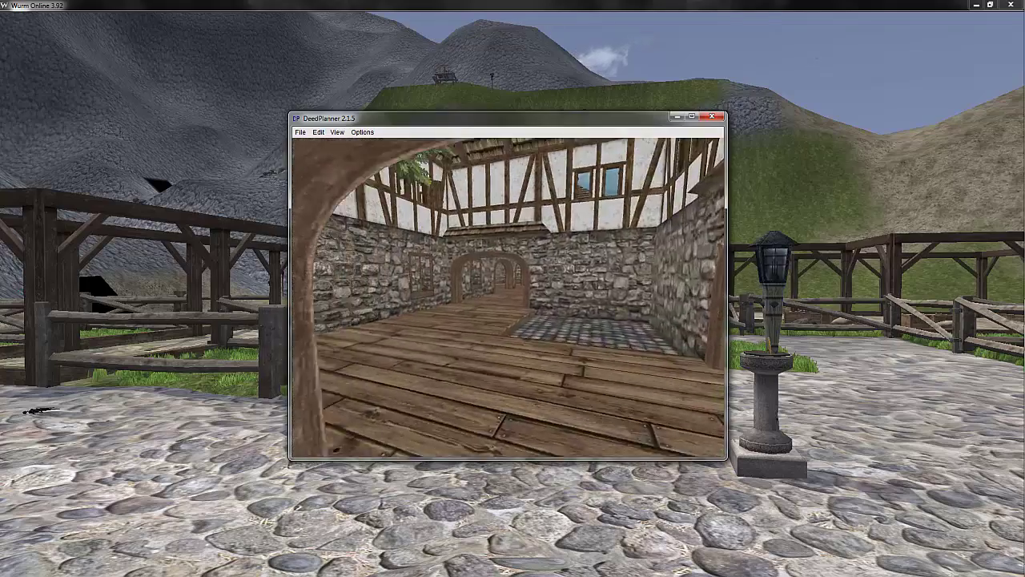
key("alt+Tab")
left_click_drag(487, 292, 353, 291)
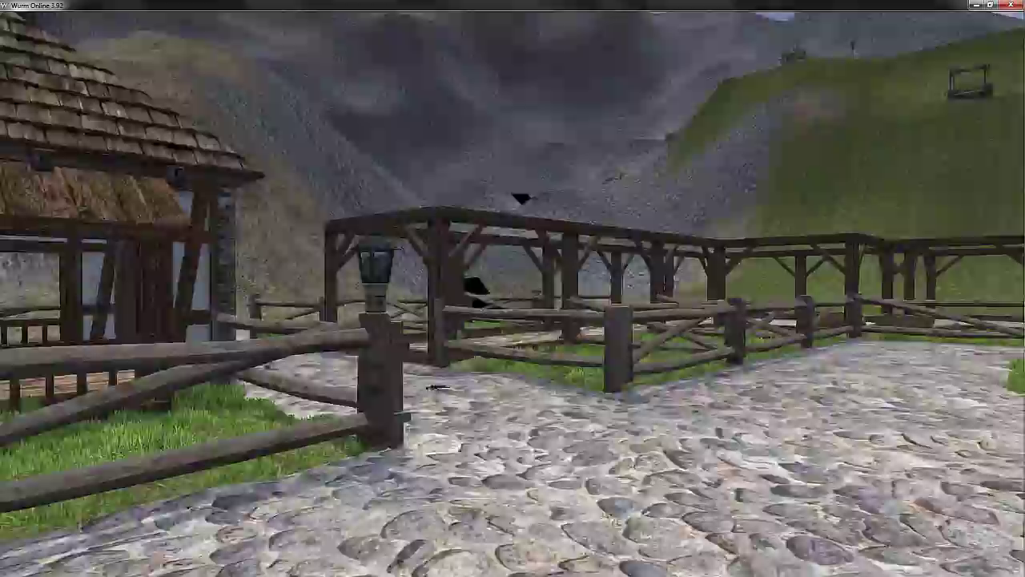
key("w")
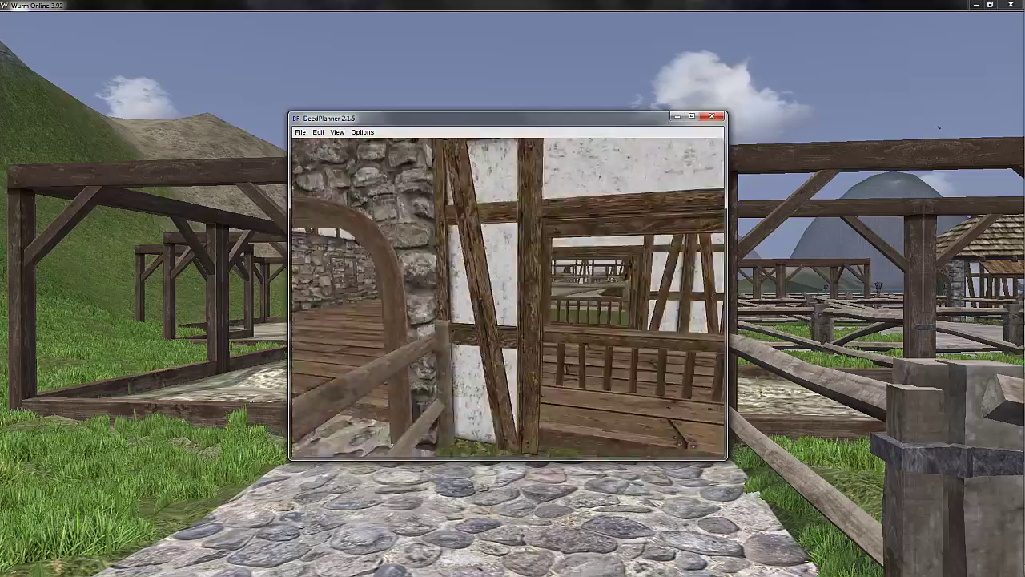
key("alt+Tab")
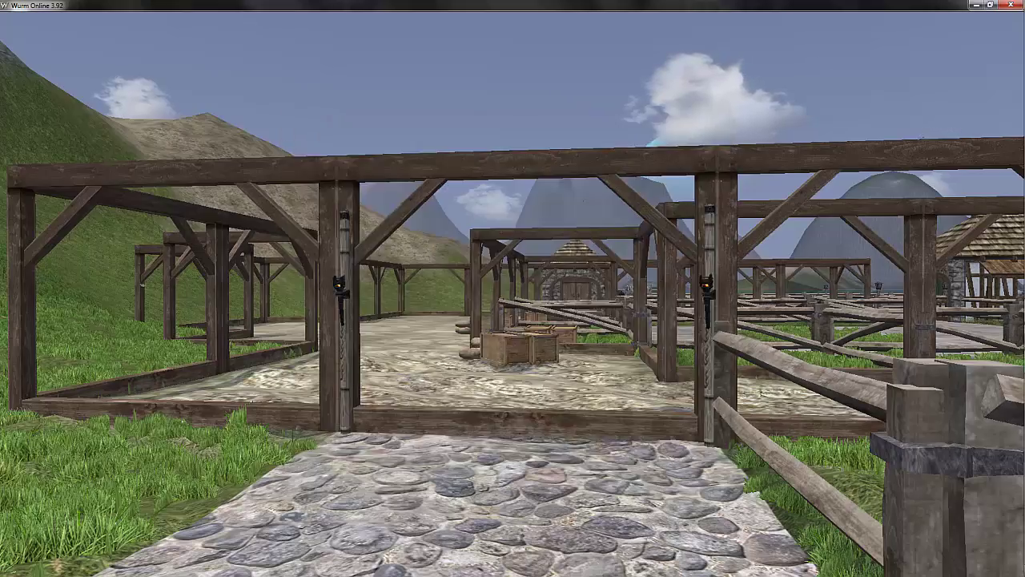
key("s")
left_click_drag(404, 383, 442, 379)
key("w")
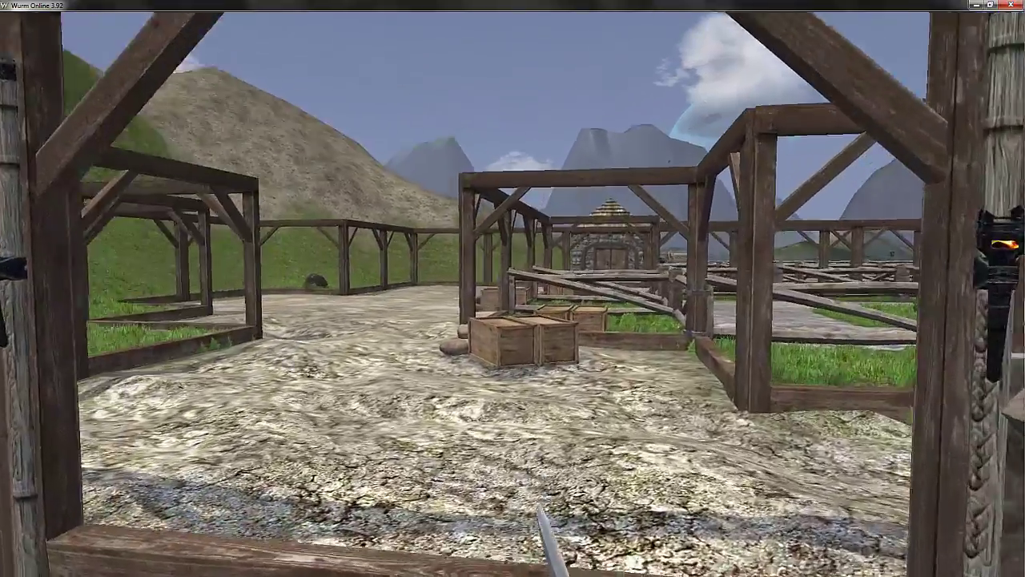
left_click_drag(512, 293, 264, 272)
Check the planned plank-floored room in DeedPlanner, and inspect the crates and corner bays inside the matching timber frame in Wurm Online.
key("alt+Tab")
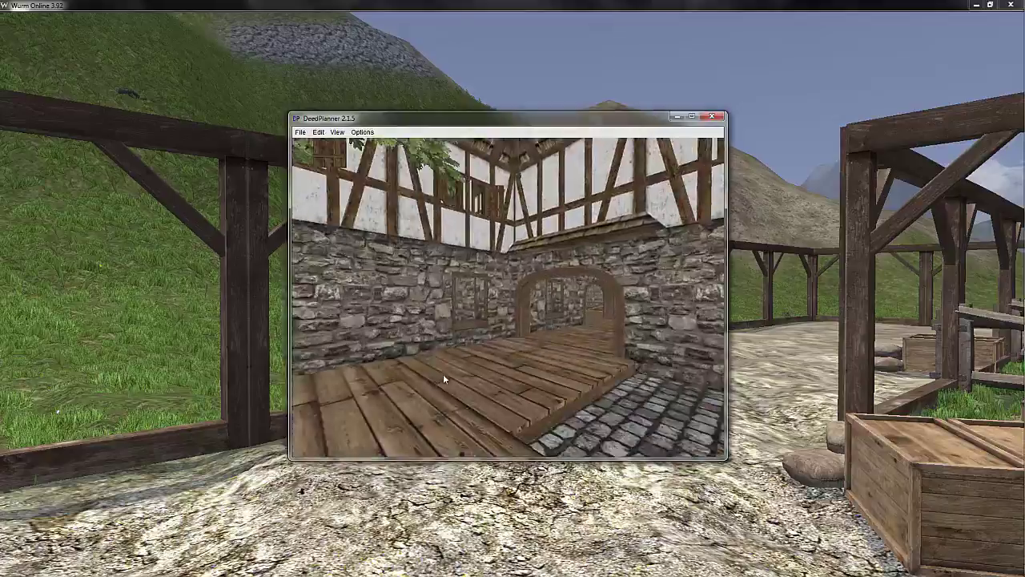
key("alt+Tab")
key("w")
left_click_drag(442, 373, 561, 375)
key("d")
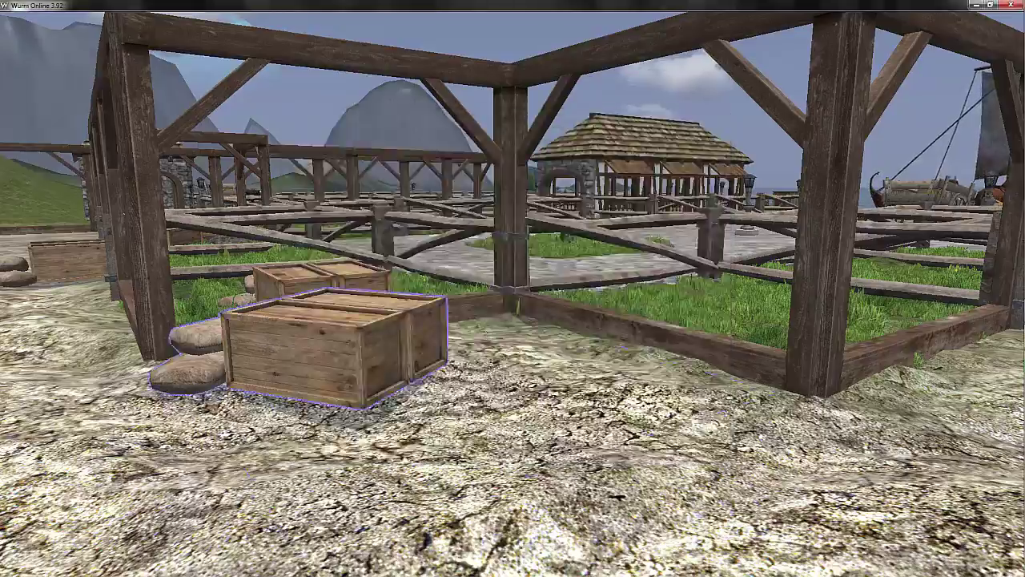
key("w")
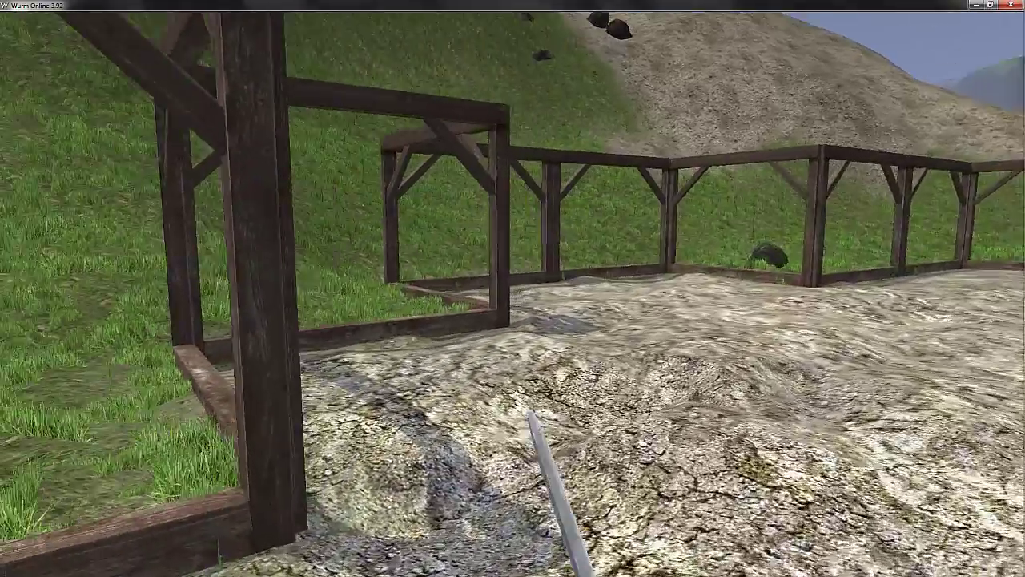
key("w")
left_click_drag(618, 339, 574, 349)
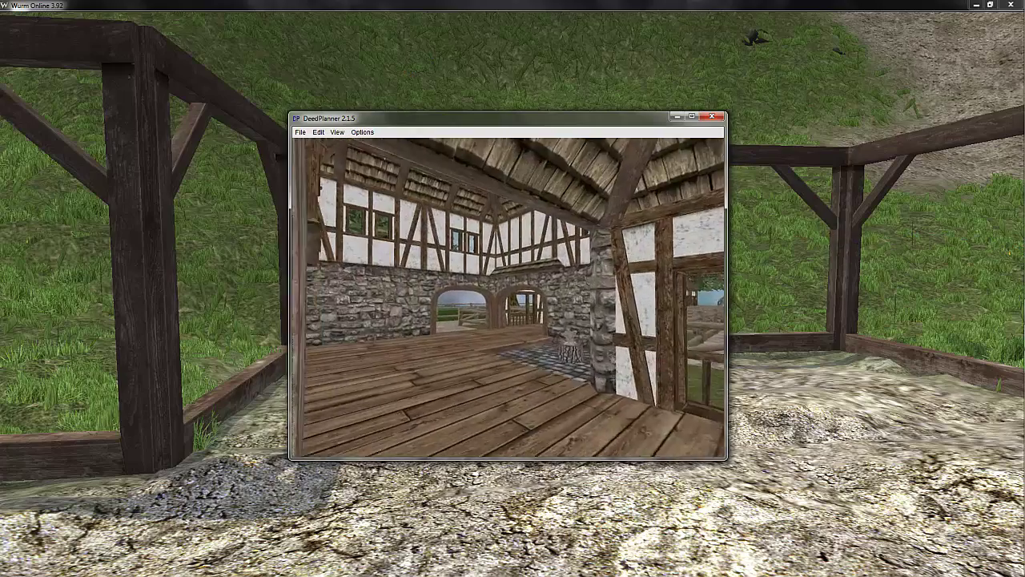
Compare the planned interior archways with the built frame, and walk through it to the paved exit facing the small stone gatehouse.
key("alt+Tab")
left_click_drag(585, 347, 872, 288)
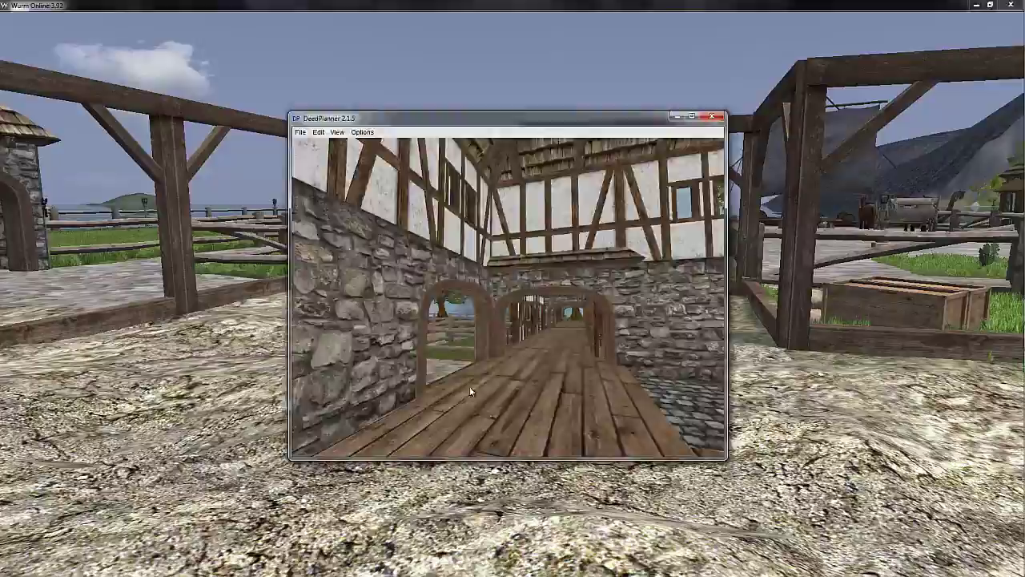
key("alt+Tab")
left_click_drag(469, 386, 112, 480)
key("s")
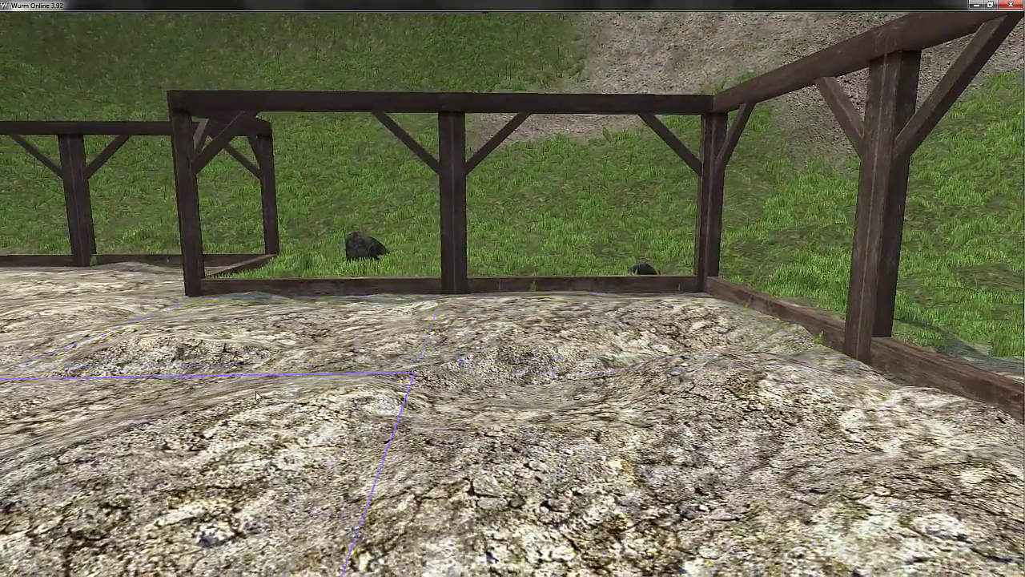
key("w")
left_click_drag(351, 402, 466, 414)
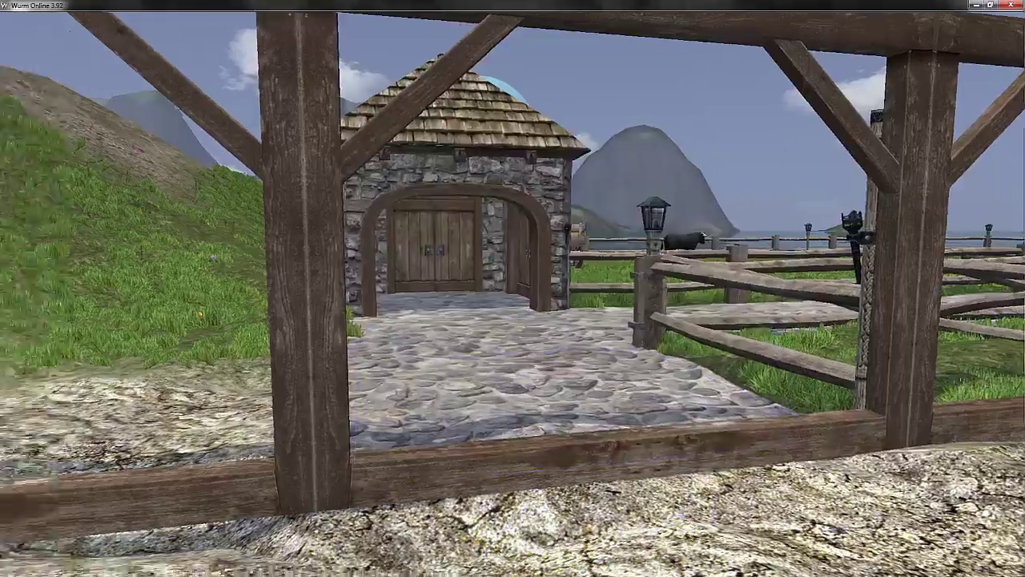
key("w")
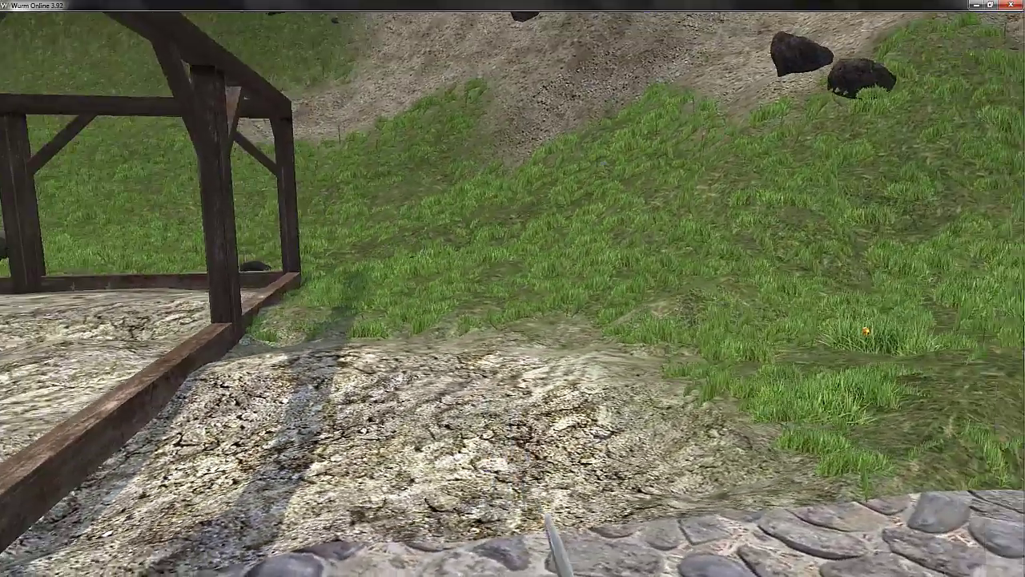
Switch to DeedPlanner and tour the planned village square, the lane between the stables and the tree-lined back road in the Wurmian view.
key("alt+Tab")
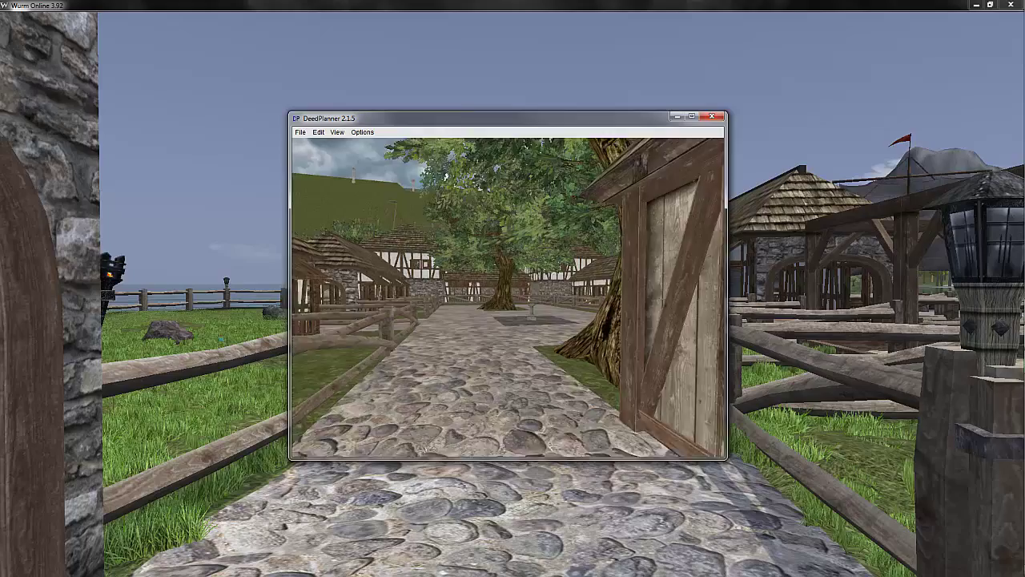
key("w")
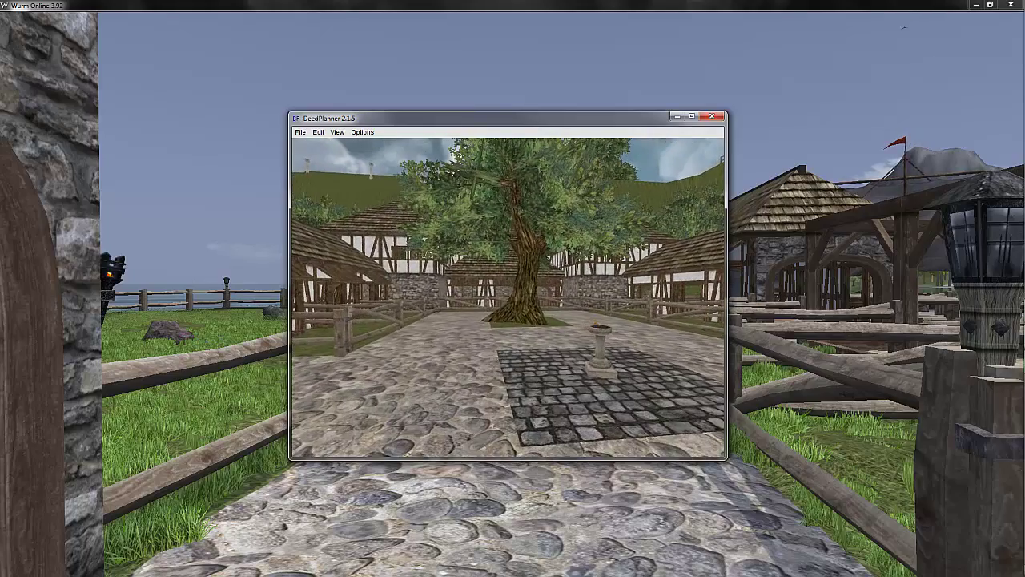
key("w")
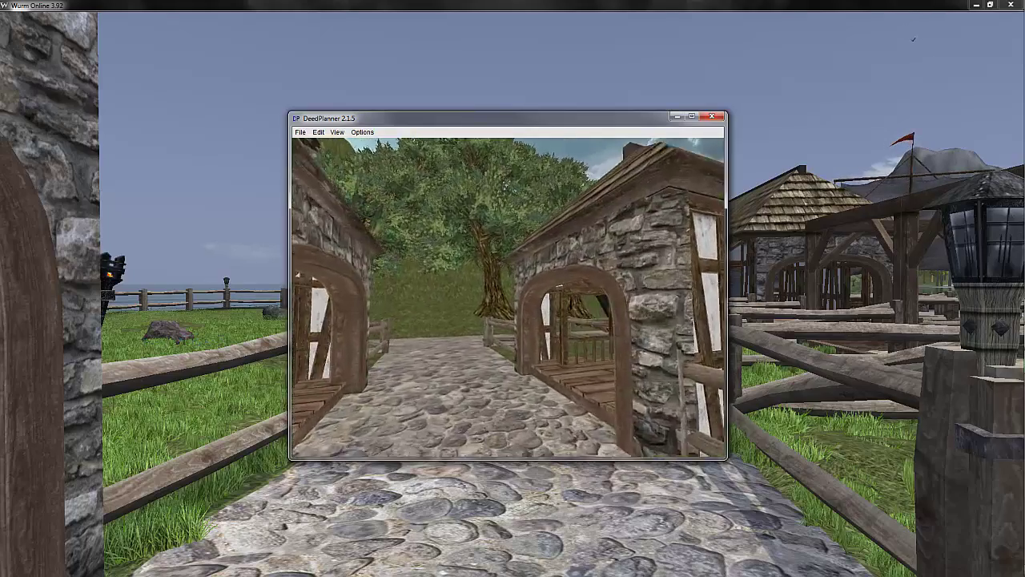
key("w")
left_click_drag(484, 309, 552, 295)
key("w")
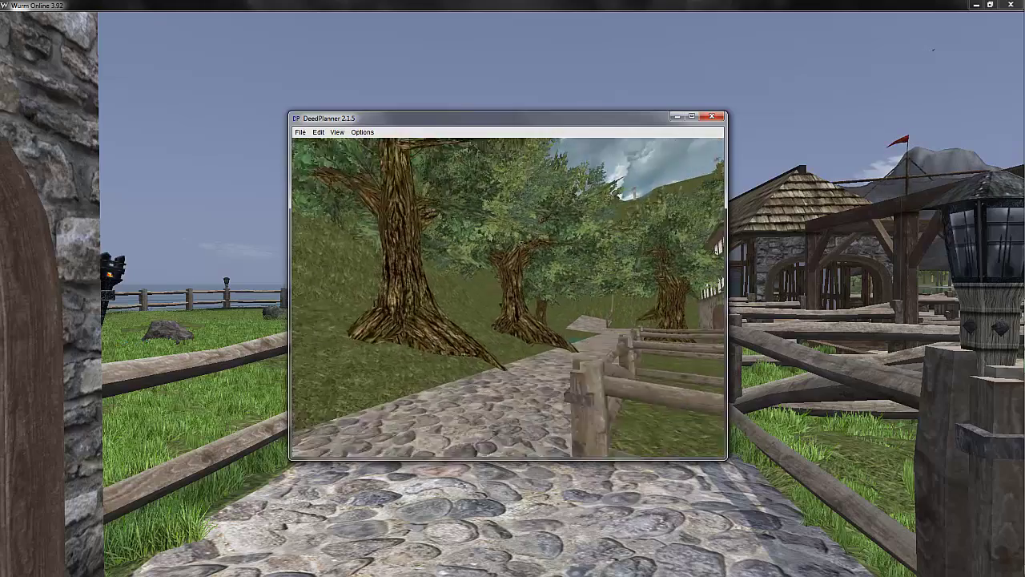
key("w")
left_click_drag(481, 327, 439, 352)
key("w")
left_click_drag(500, 337, 356, 349)
key("w")
Walk past the planned stone tower and stables back to the square's large tree, and return to the 2D view.
key("w")
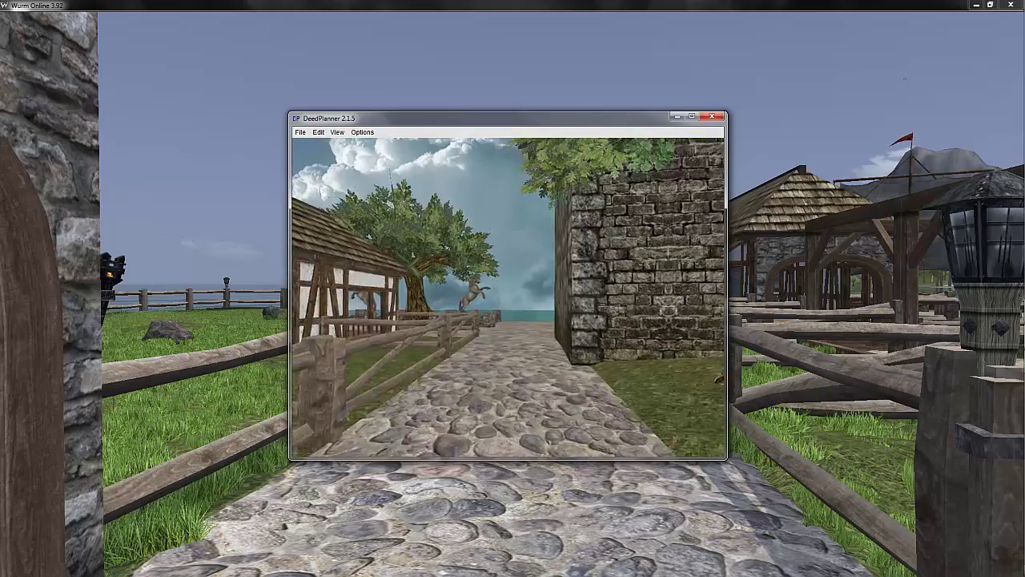
key("w")
left_click_drag(485, 357, 676, 337)
key("d")
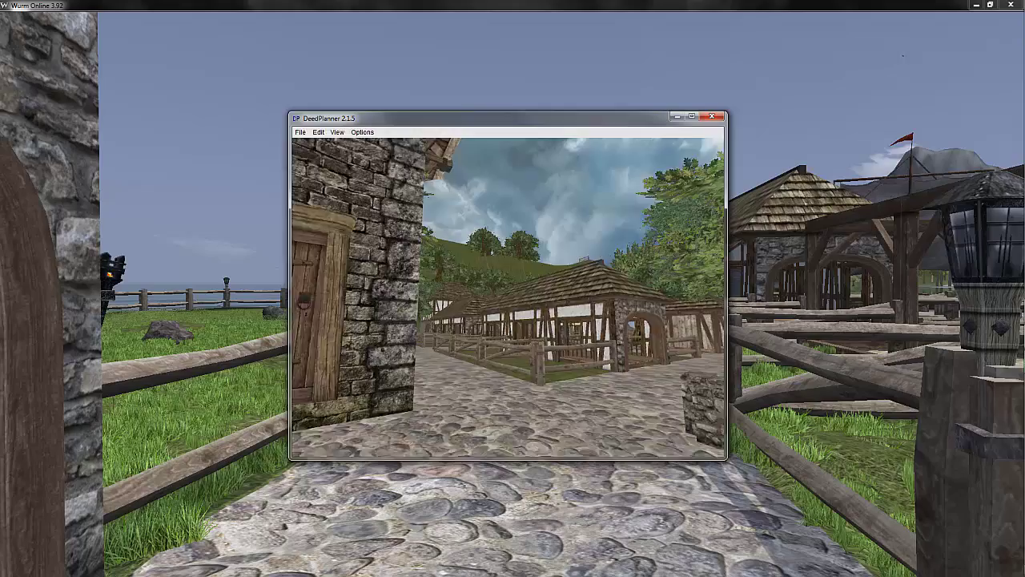
key("w")
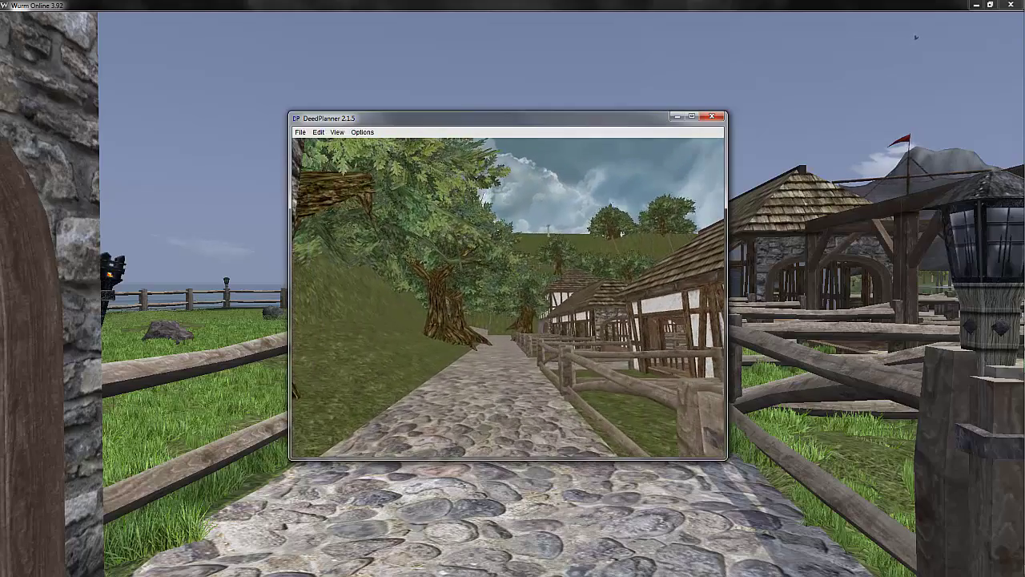
key("d")
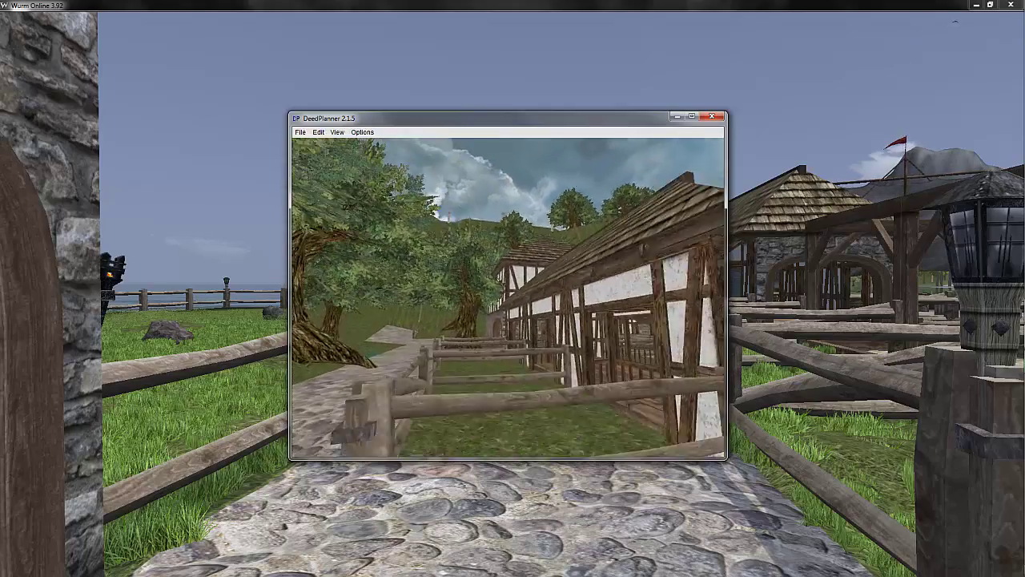
key("w")
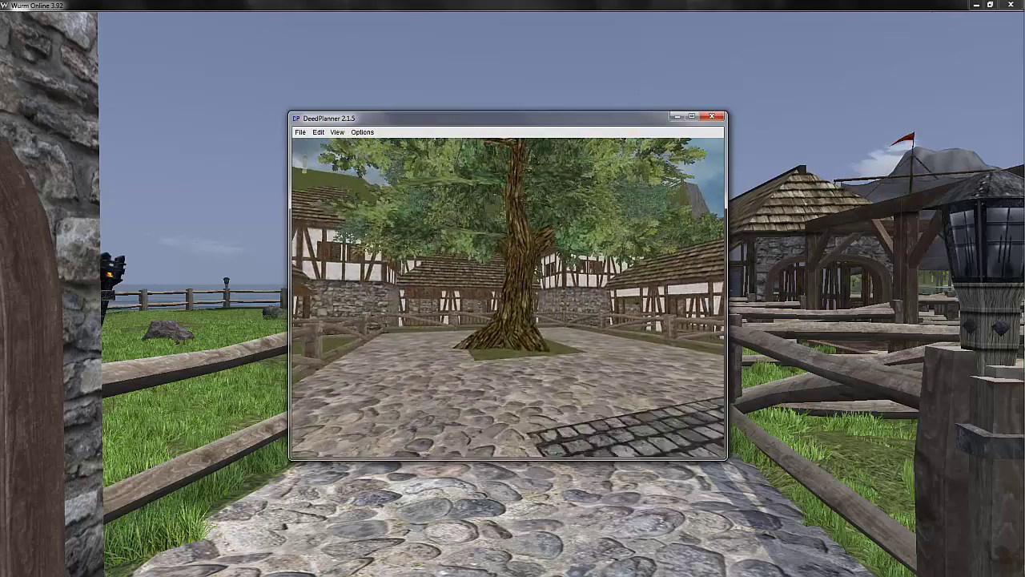
left_click(337, 133)
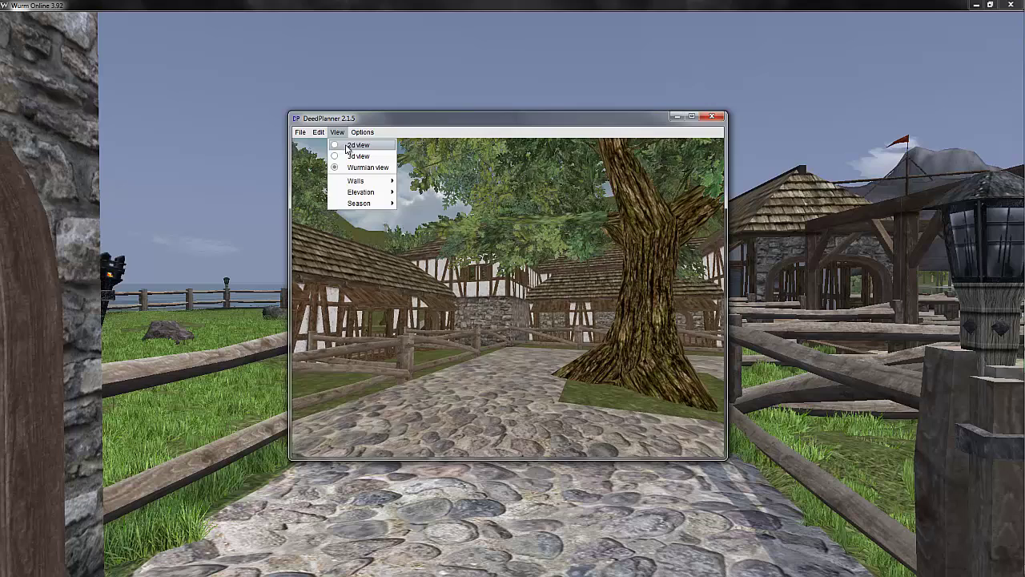
left_click(352, 145)
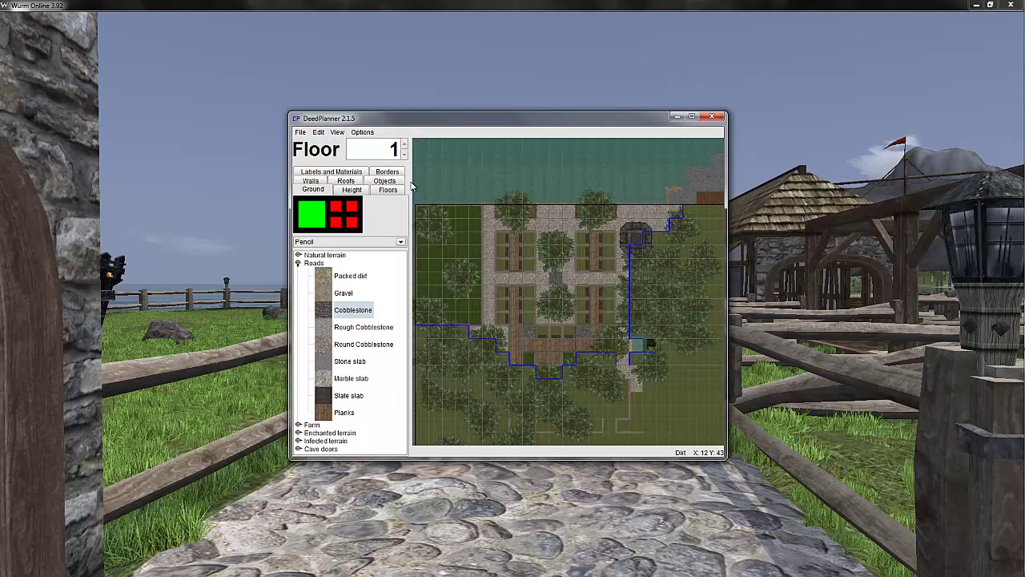
Bring up the height editing tools and check the level ground around the slate patch in the square in the Wurmian view.
left_click(351, 190)
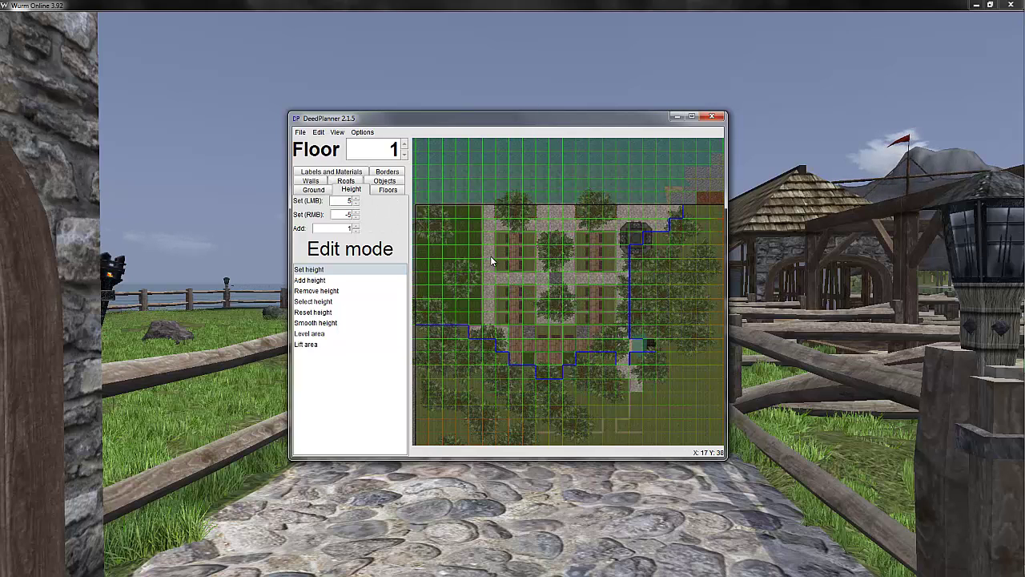
key("alt+Tab")
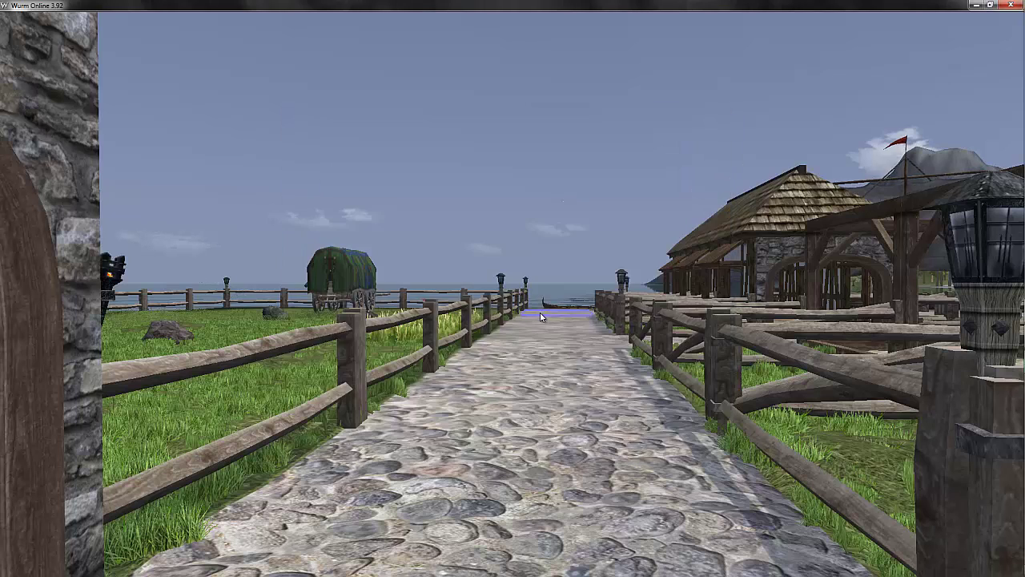
key("alt+Tab")
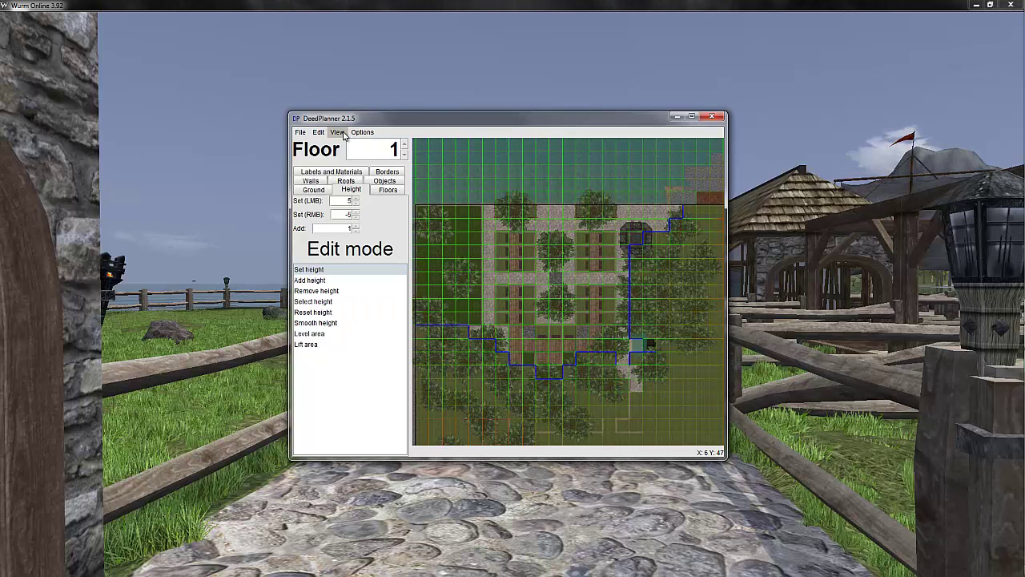
left_click(337, 132)
left_click(357, 167)
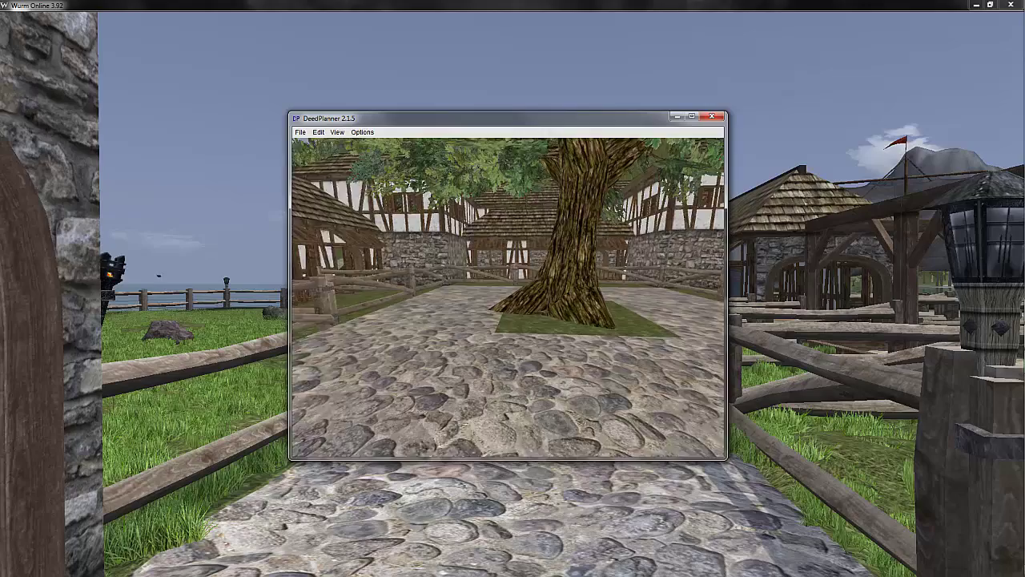
left_click_drag(530, 368, 528, 308)
key("w")
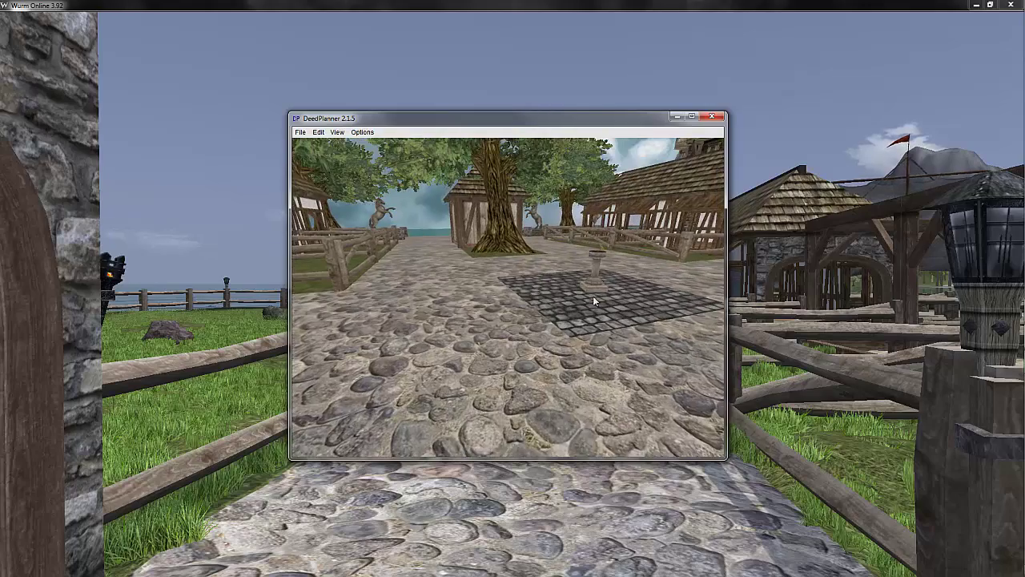
Raise the corners of the slate tile in the square to height 50 and inspect the mound in the Wurmian view.
left_click(337, 132)
left_click(345, 144)
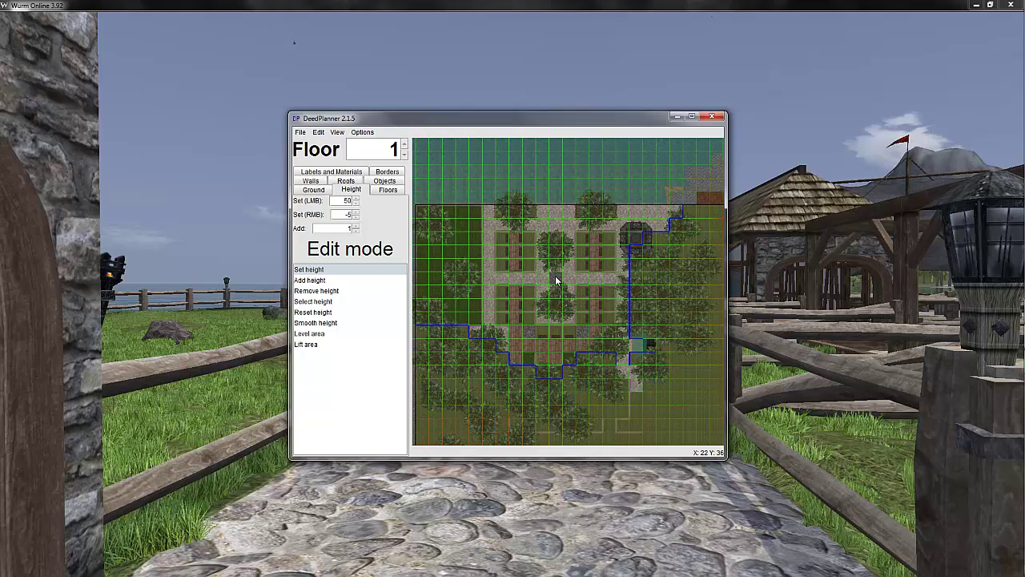
left_click(337, 133)
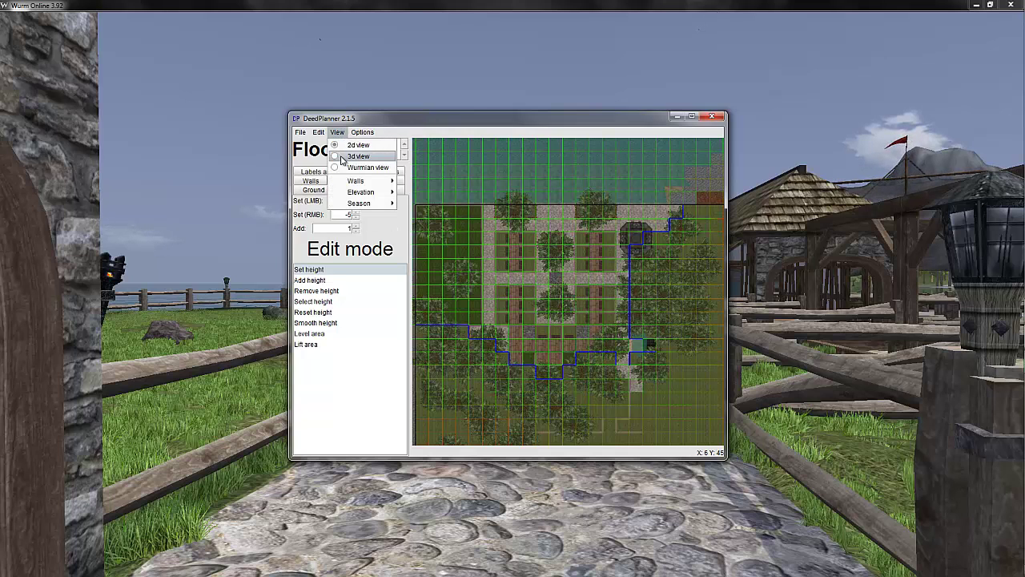
left_click(357, 156)
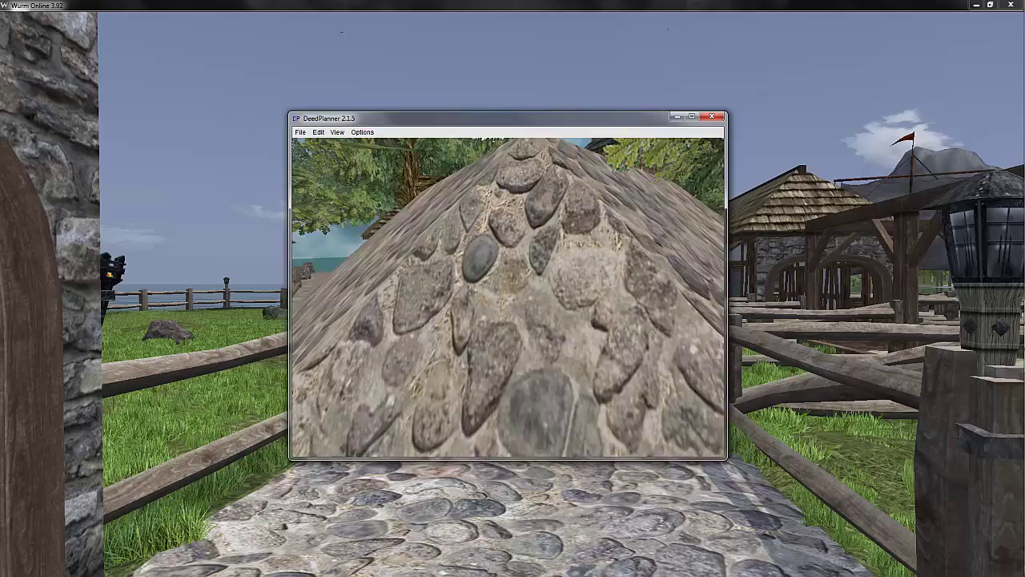
key("s")
key("d")
key("w")
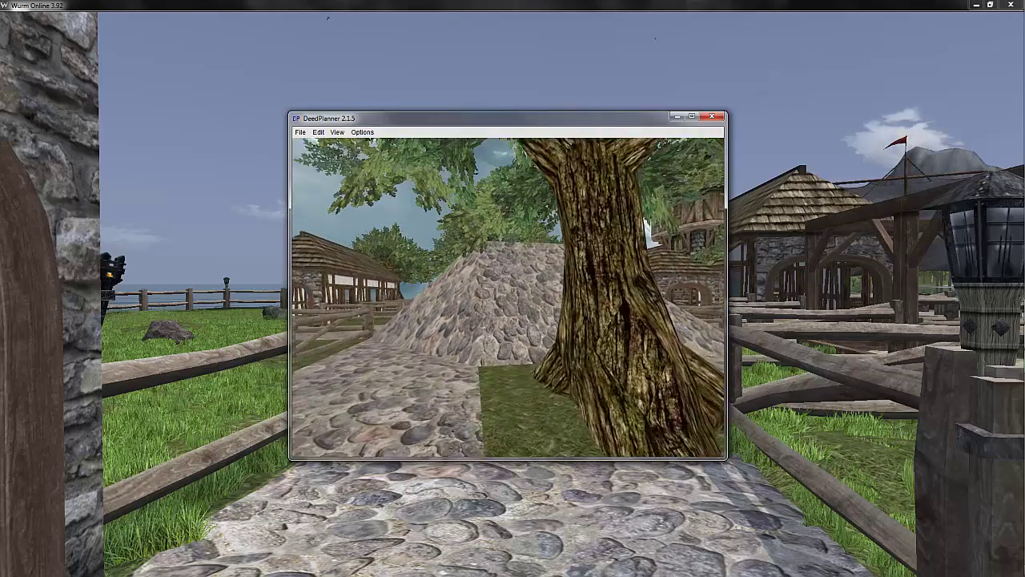
Set the slate tile's corners in the square to height 25 and inspect the mound in the Wurmian view.
left_click(338, 133)
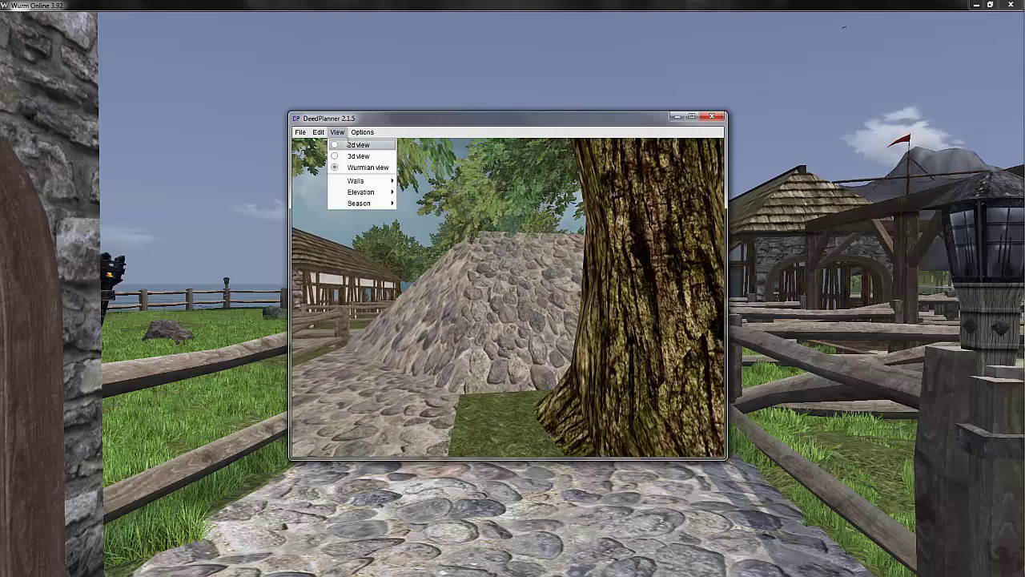
left_click(358, 145)
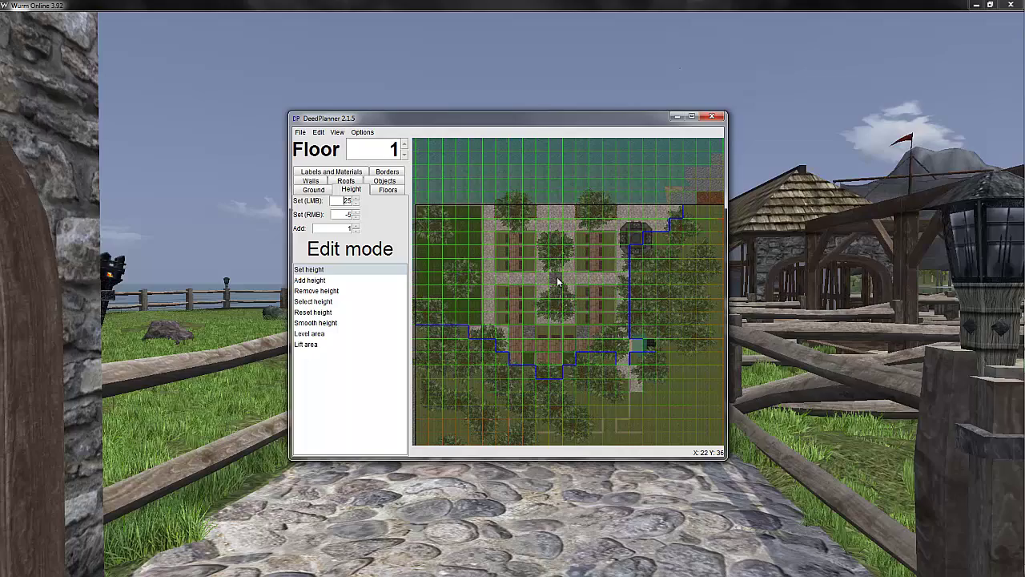
left_click(337, 132)
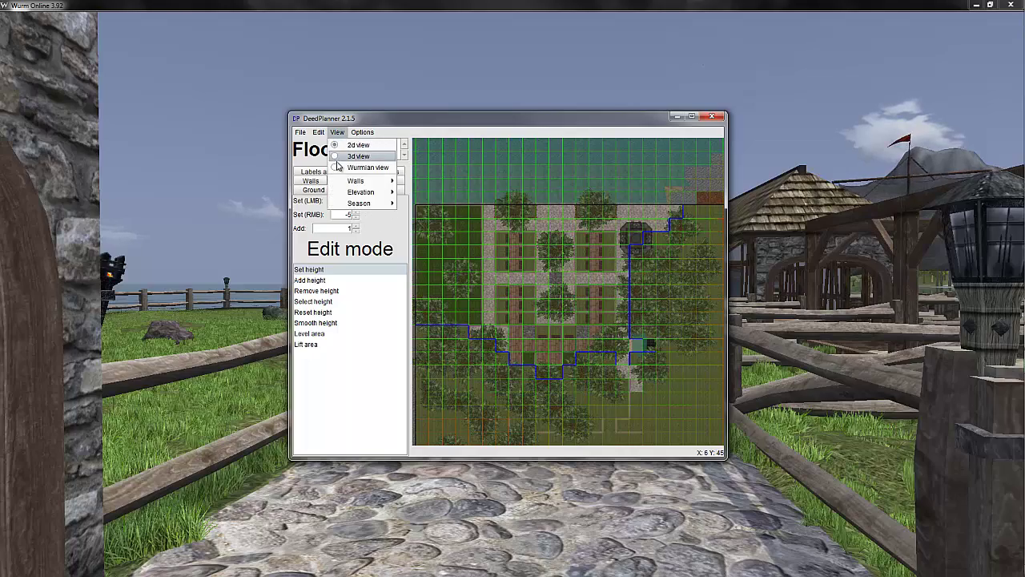
left_click(340, 173)
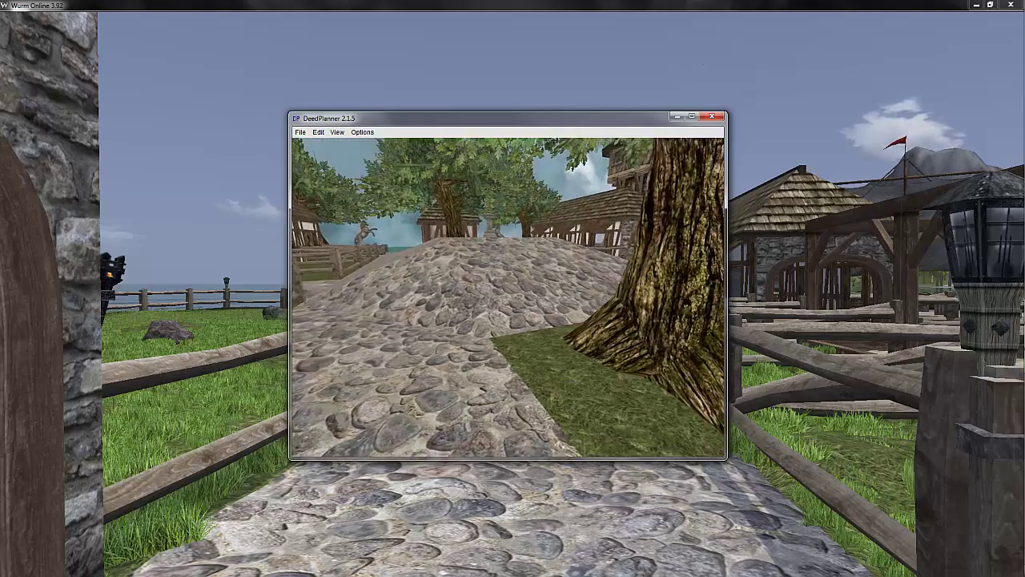
key("w")
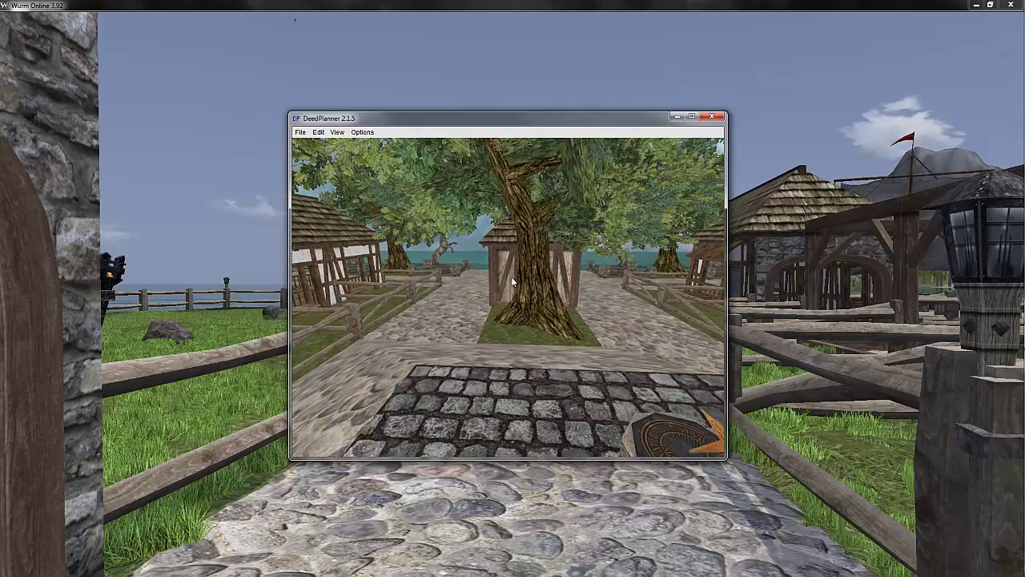
Lower the slate tile's west corners to height -5, keep its east corners at 25, and show the Wurmian view.
left_click(338, 132)
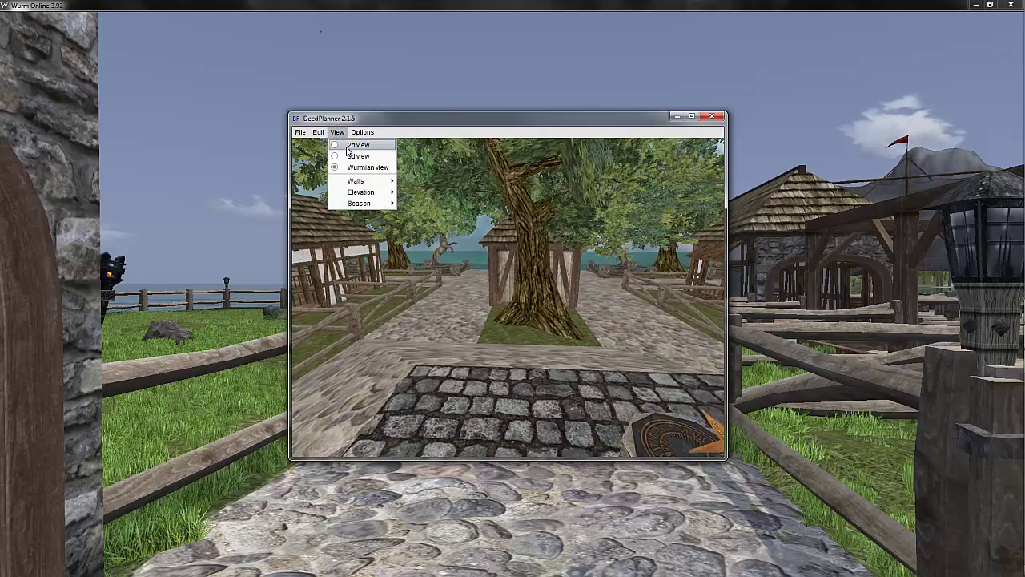
left_click(356, 145)
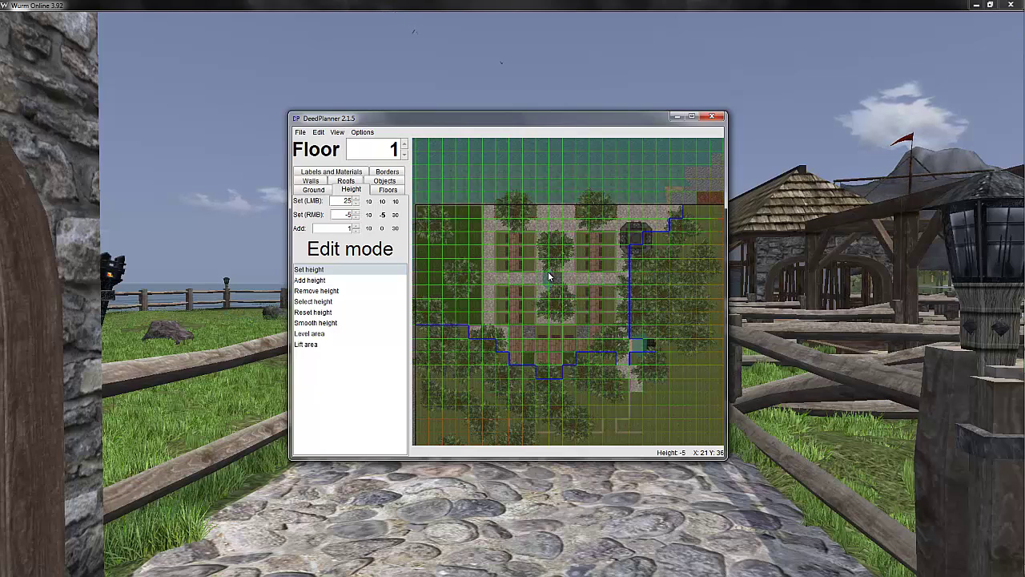
left_click(561, 272)
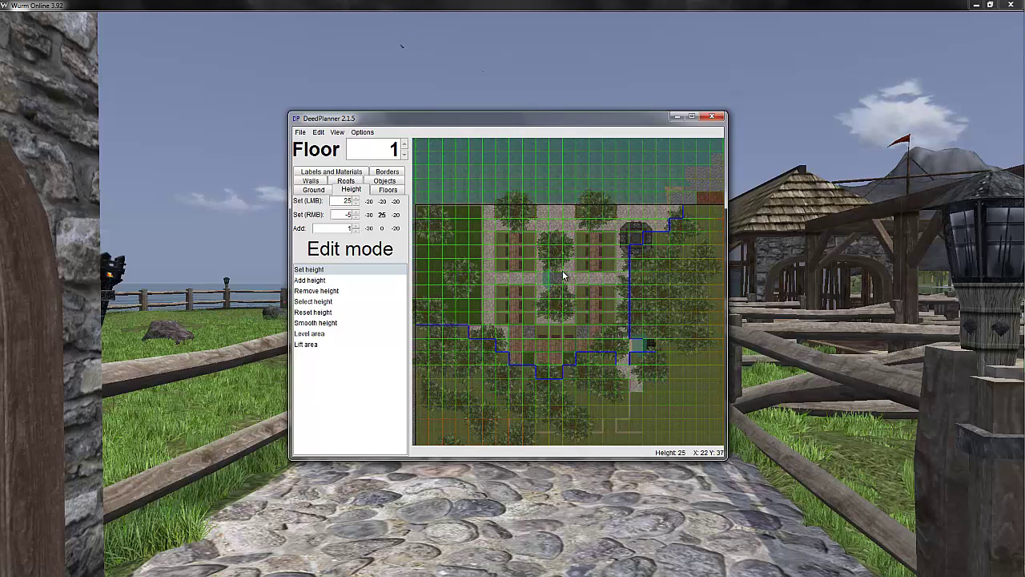
right_click(563, 275)
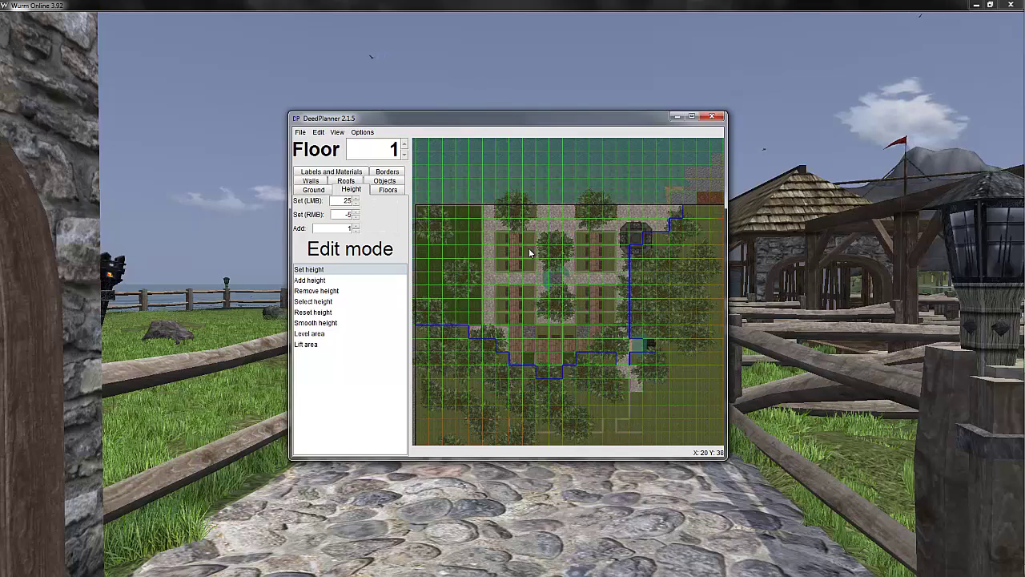
left_click(336, 132)
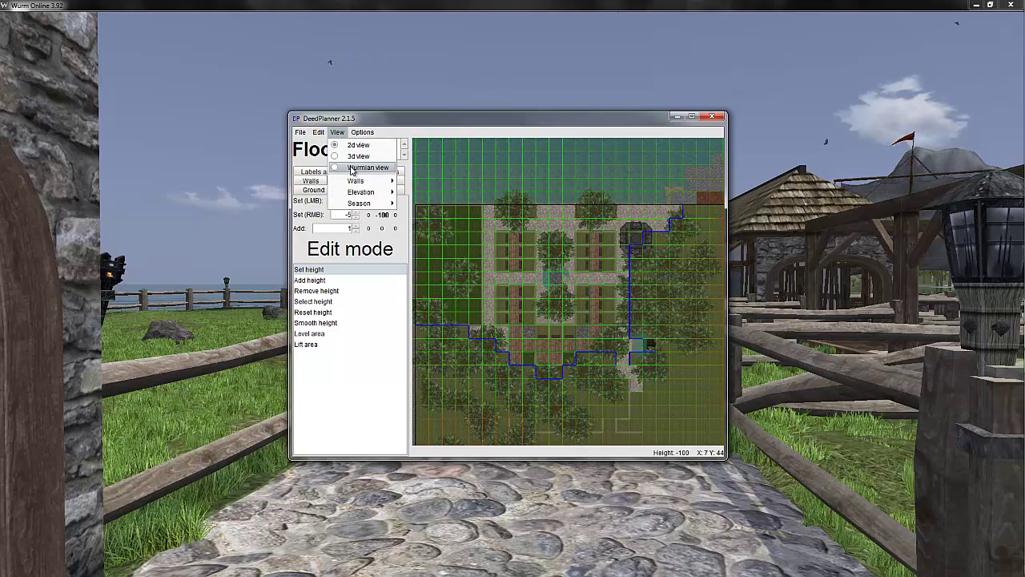
left_click(361, 167)
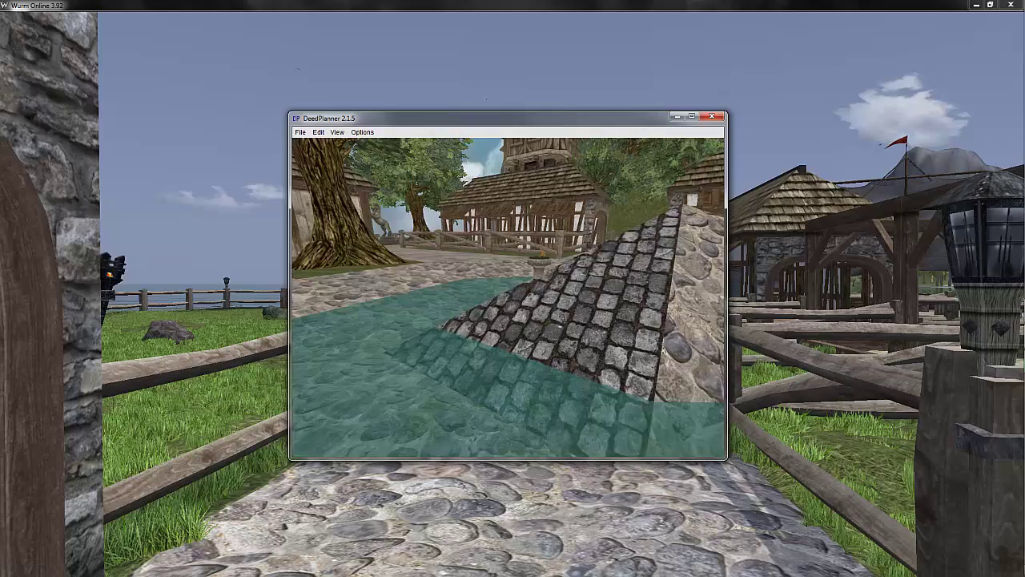
Circle the sloped slate tile and its pool, and walk back along the cobbled lane to the stone building with the timber archway.
key("d")
left_click_drag(489, 310, 542, 309)
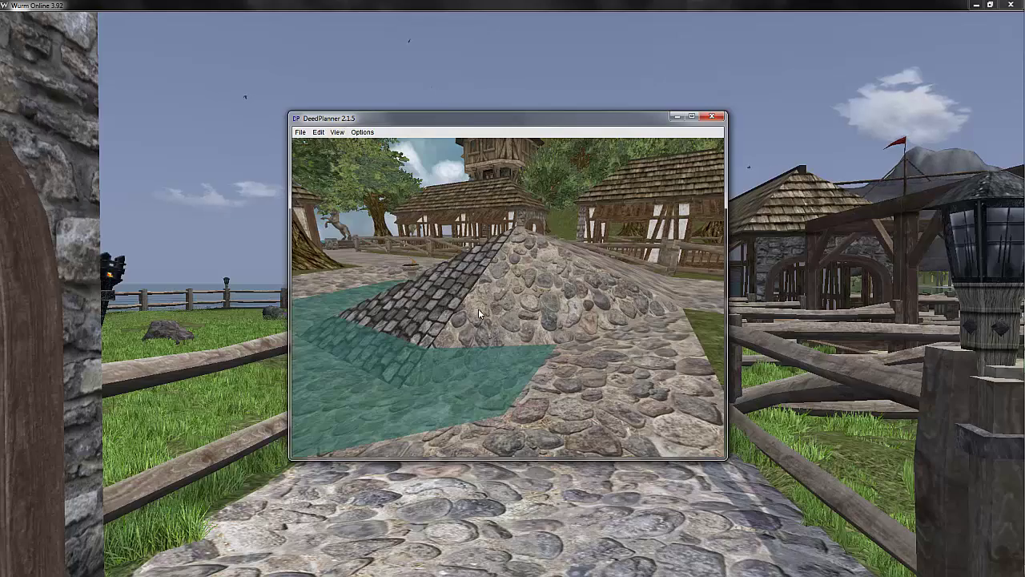
key("s")
left_click_drag(479, 313, 357, 309)
key("a")
key("s")
key("w")
key("s")
key("d")
key("w")
key("w")
key("w")
key("w")
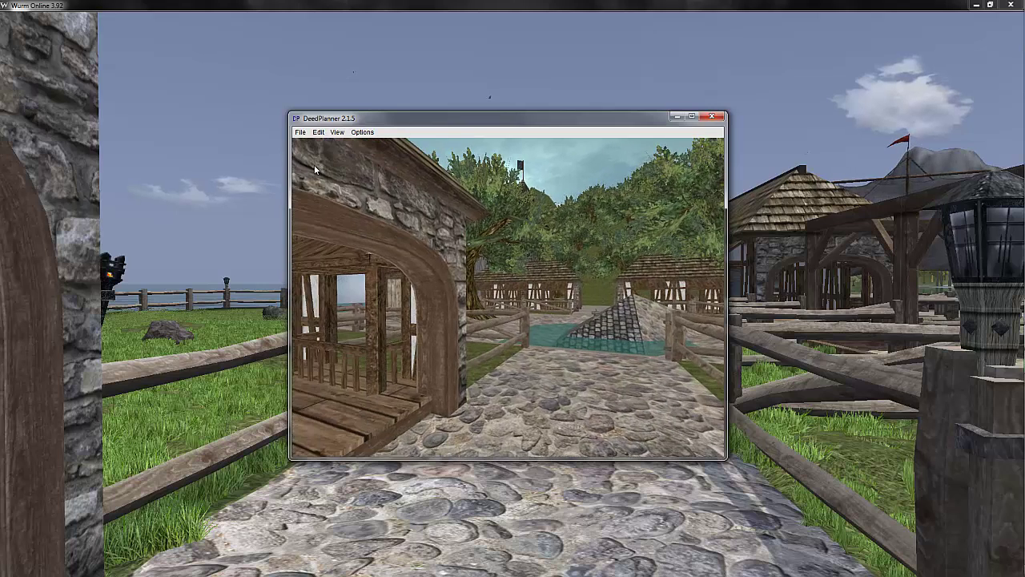
Load the map file Harbour9.MAP from the Deedplanner files folder.
left_click(316, 180)
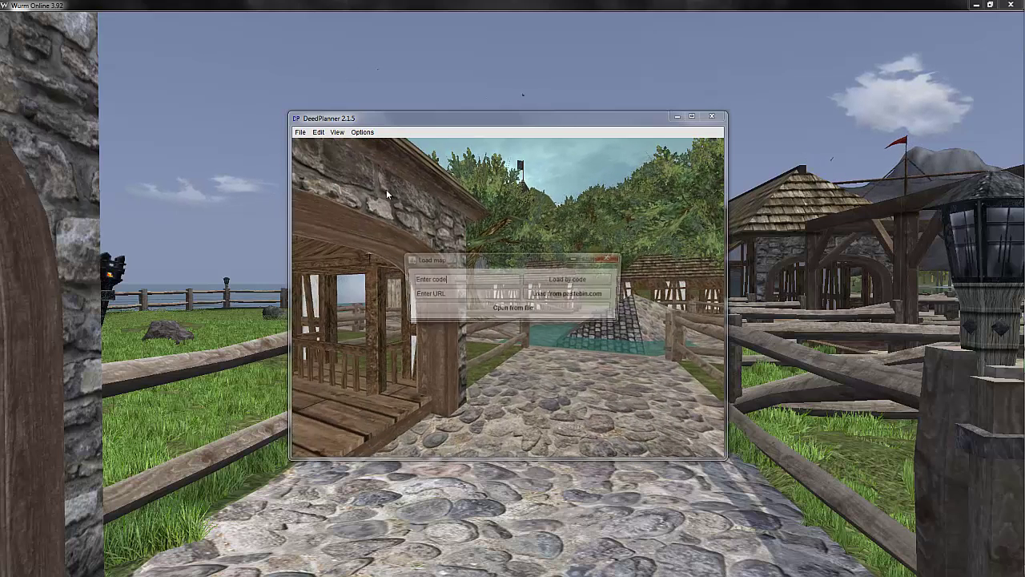
left_click(518, 308)
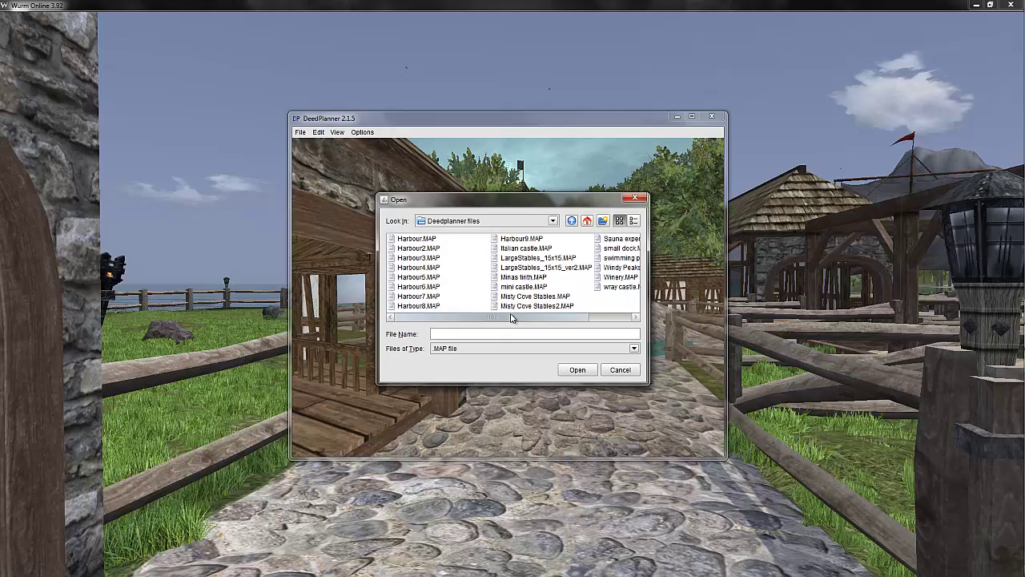
left_click(519, 240)
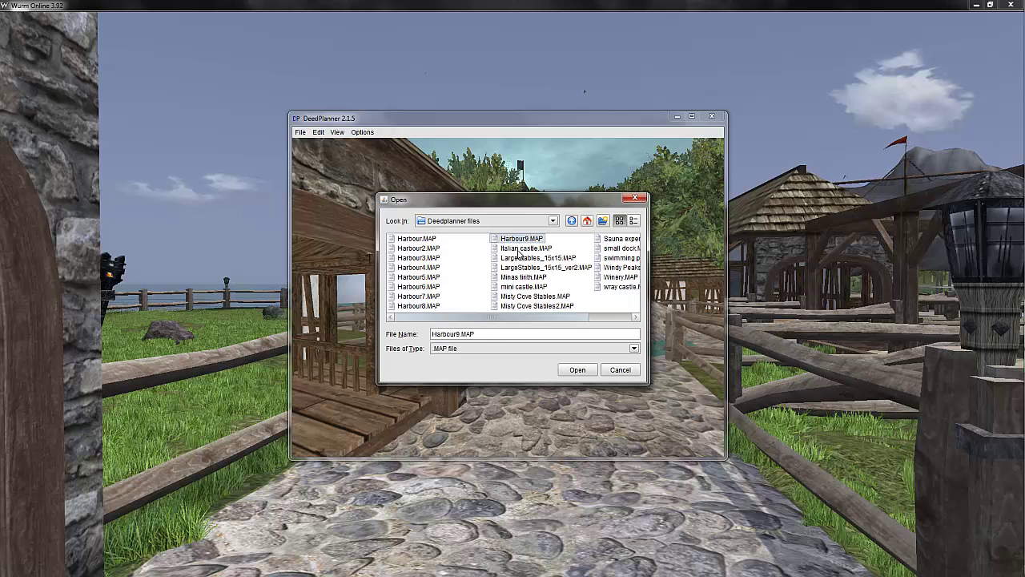
left_click(575, 371)
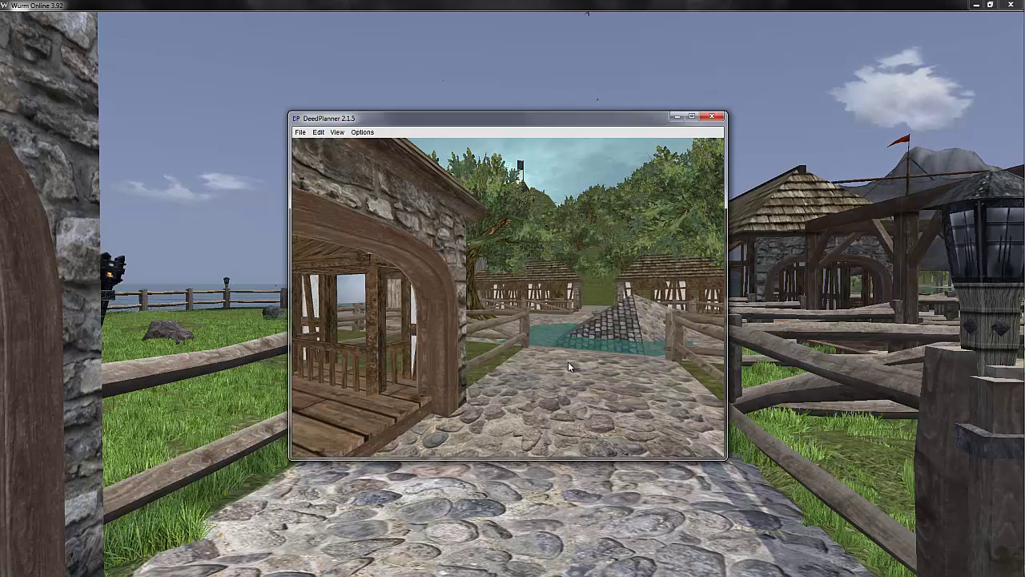
Walk up to the planned stone castle, viewing its full front and the archway below the portcullis.
left_click_drag(567, 362, 697, 352)
key("w")
key("w")
key("s")
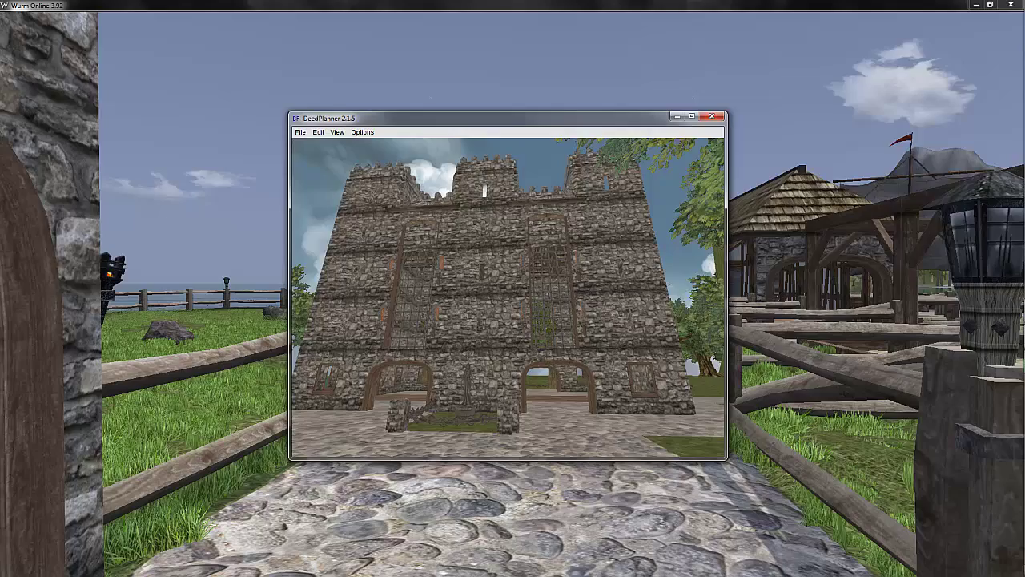
key("w")
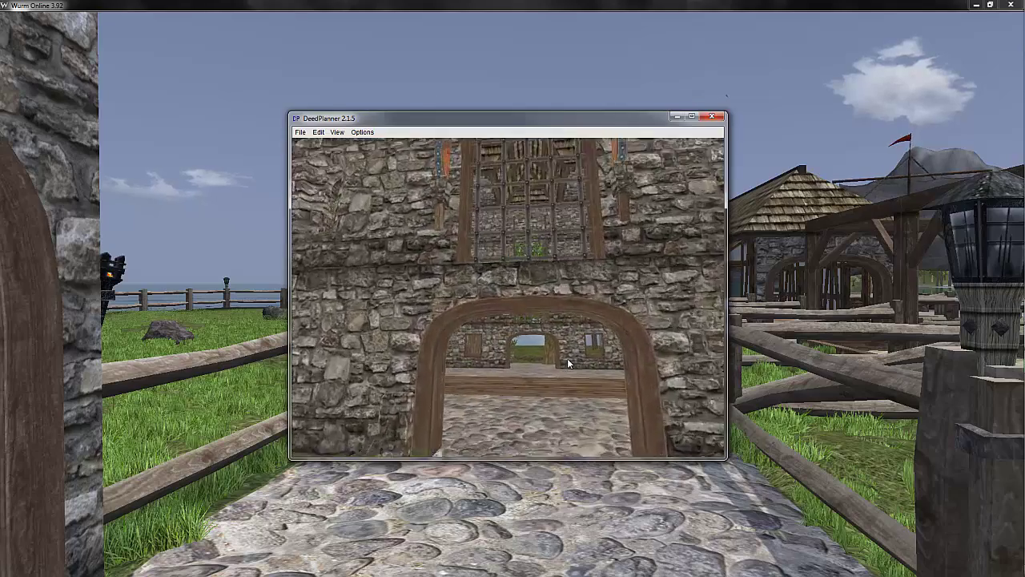
Walk through the castle archway, look around the interior, and leave through the arch facing the trees and plank bridge.
key("w")
left_click_drag(697, 352, 769, 344)
key("w")
key("w")
left_click_drag(508, 298, 653, 212)
left_click_drag(425, 257, 721, 320)
left_click_drag(384, 292, 621, 312)
left_click_drag(508, 296, 712, 321)
key("w")
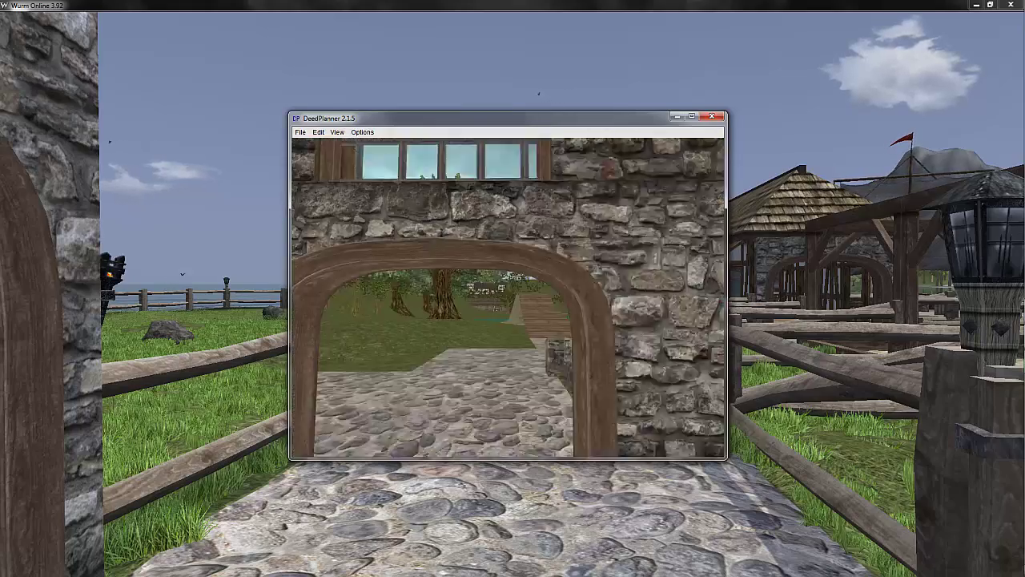
key("w")
Cross the plank bridge over the water and follow the plank walkway toward the stone building among the trees.
left_click_drag(641, 320, 577, 324)
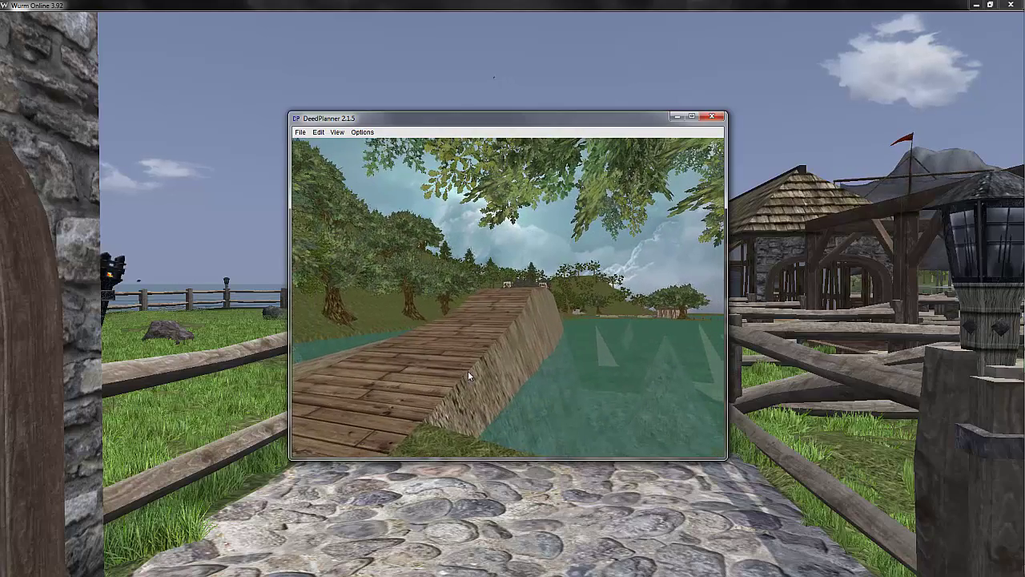
left_click_drag(469, 375, 425, 340)
key("w")
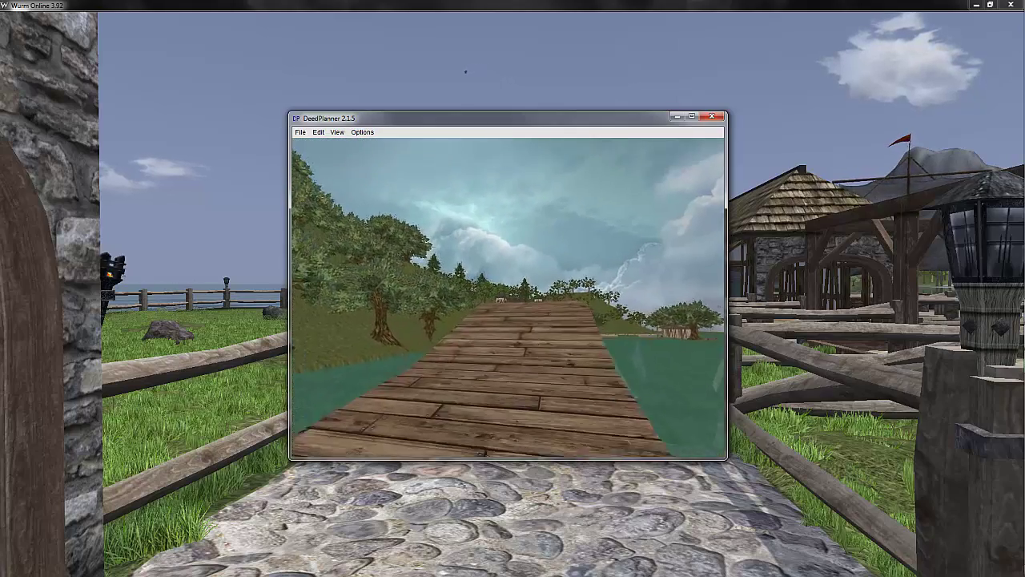
key("Up")
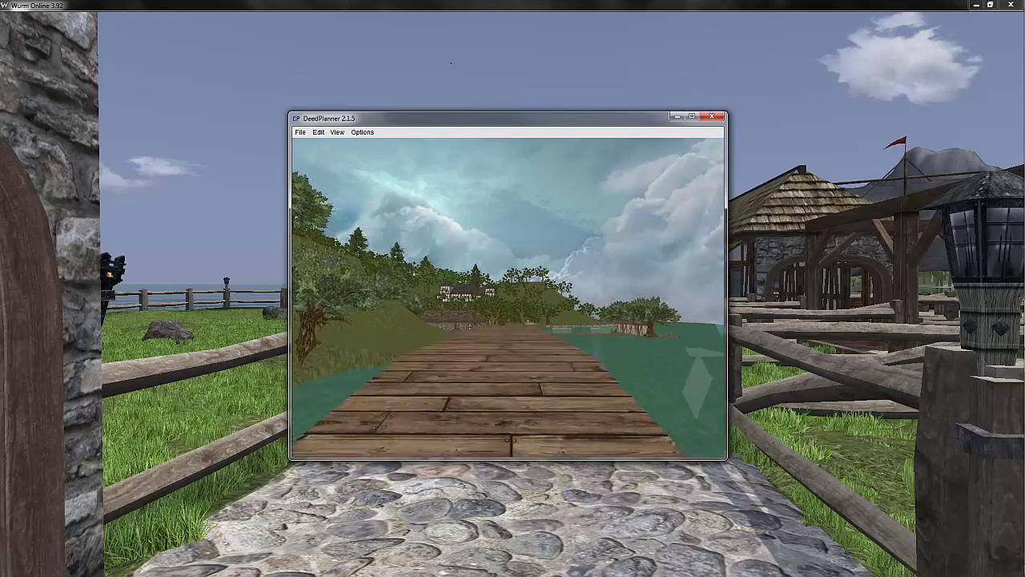
key("Up")
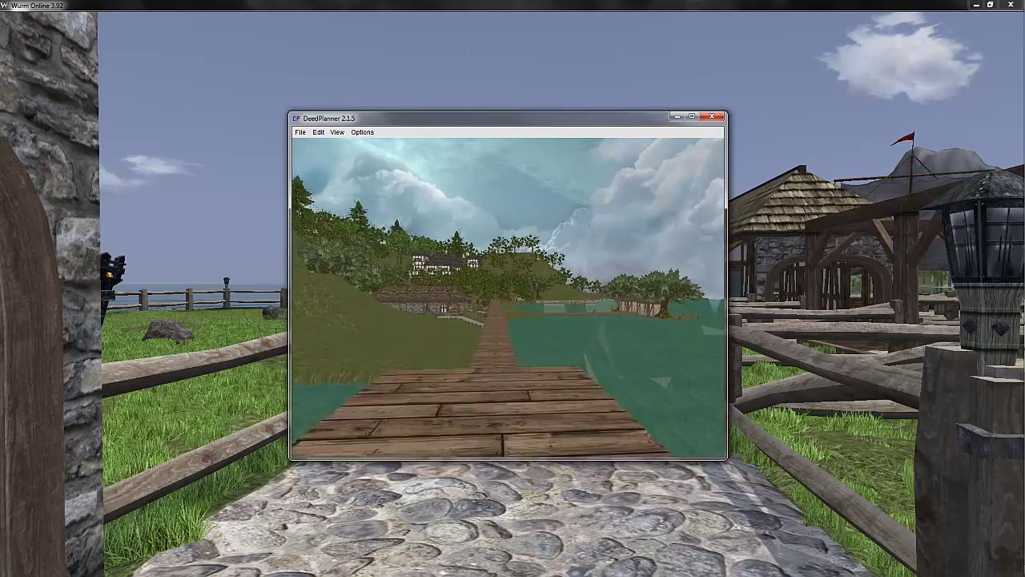
key("w")
left_click_drag(514, 376, 485, 354)
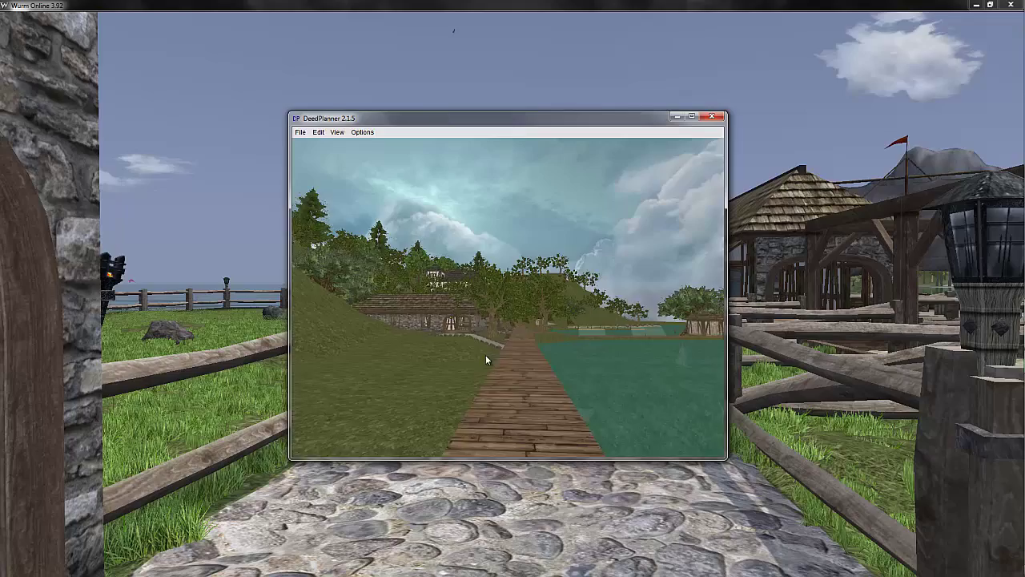
key("Up")
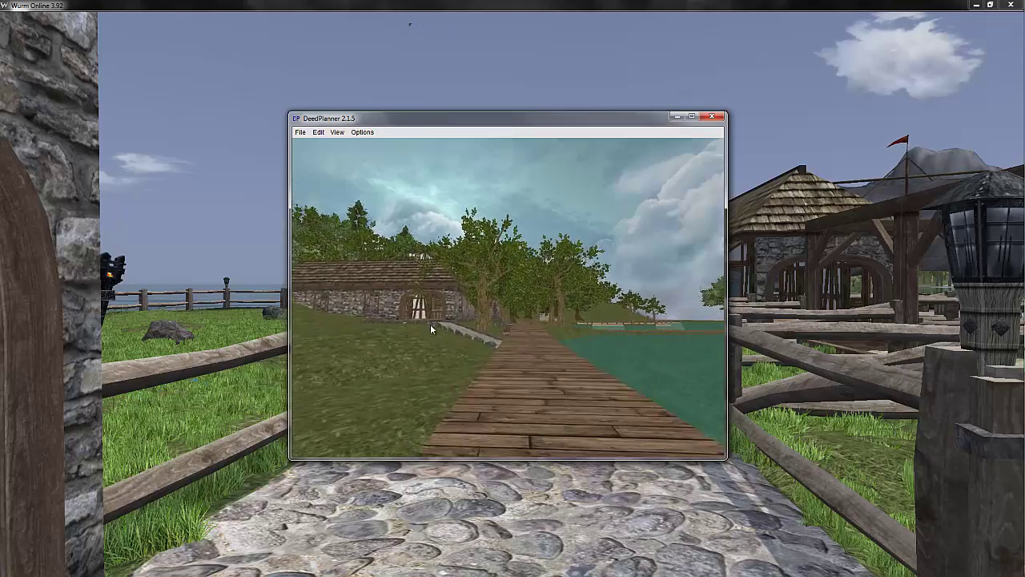
Follow the plank walkway past the stone buildings and statues, and look over the plank bridge toward the two small huts.
key("Up")
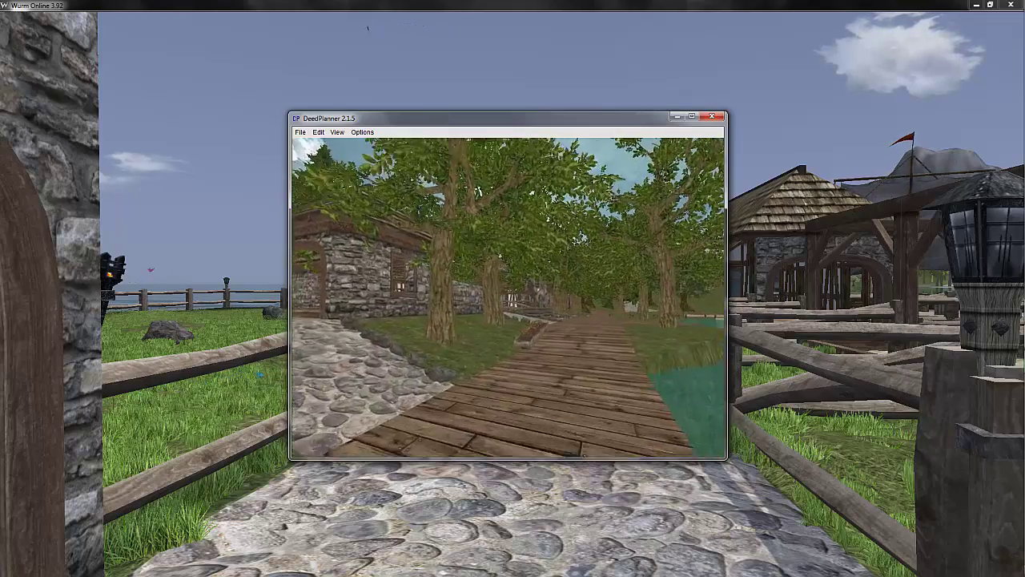
key("Left")
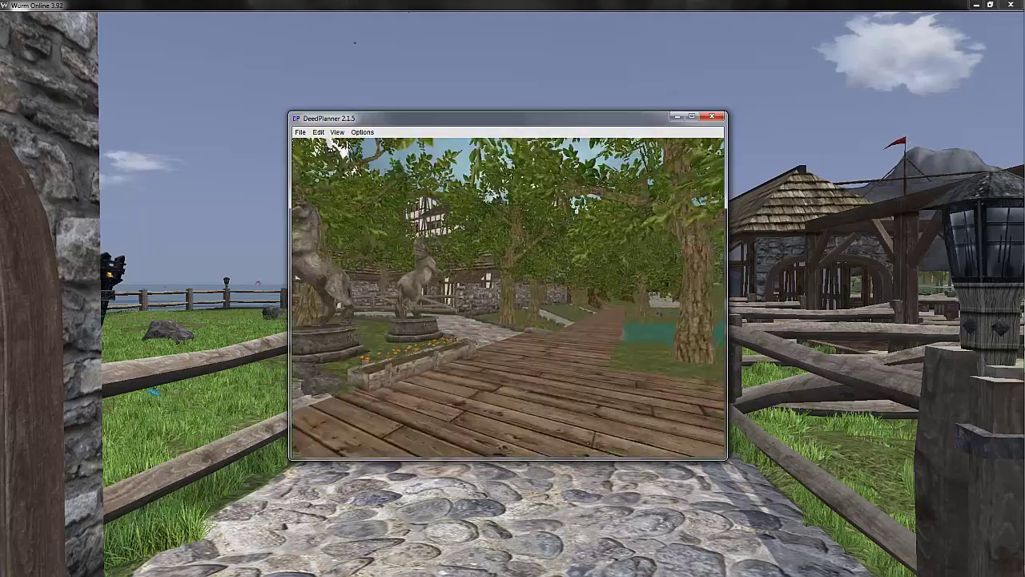
key("Left")
left_click_drag(557, 292, 474, 299)
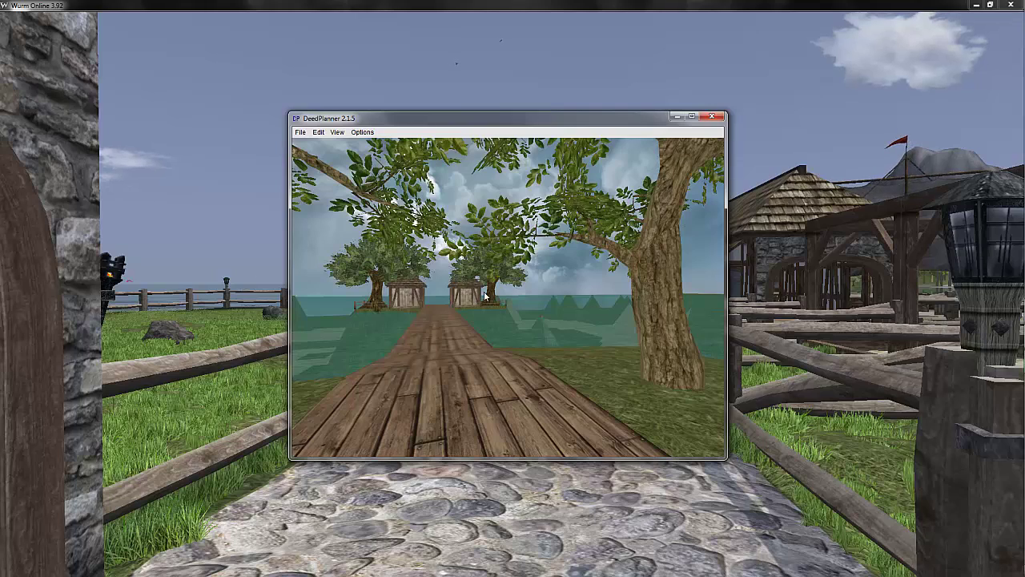
key("Right")
key("Left")
key("Right")
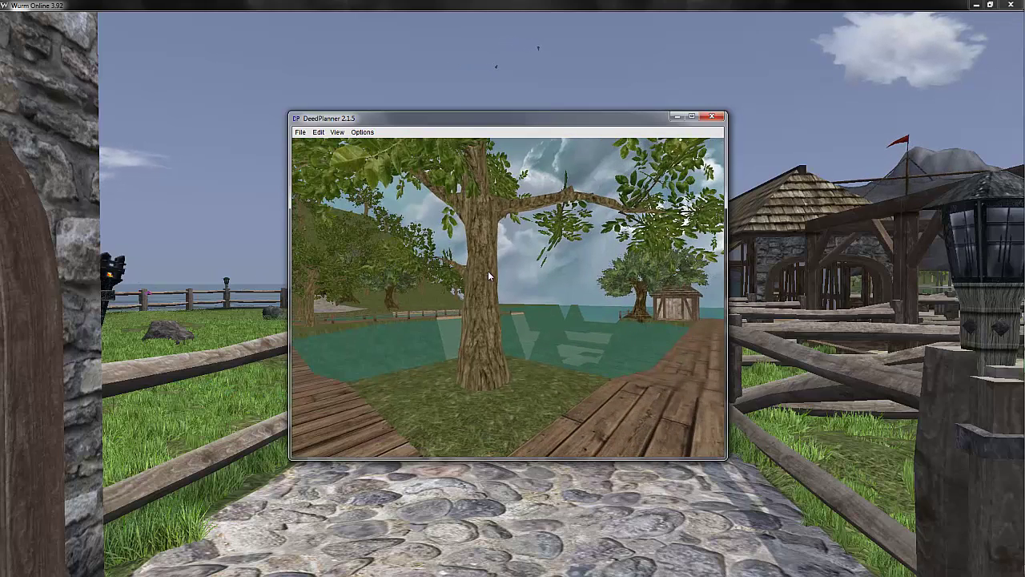
Switch to the top-down editing view and browse the placeable objects through the tree types and remaining object categories.
left_click(338, 132)
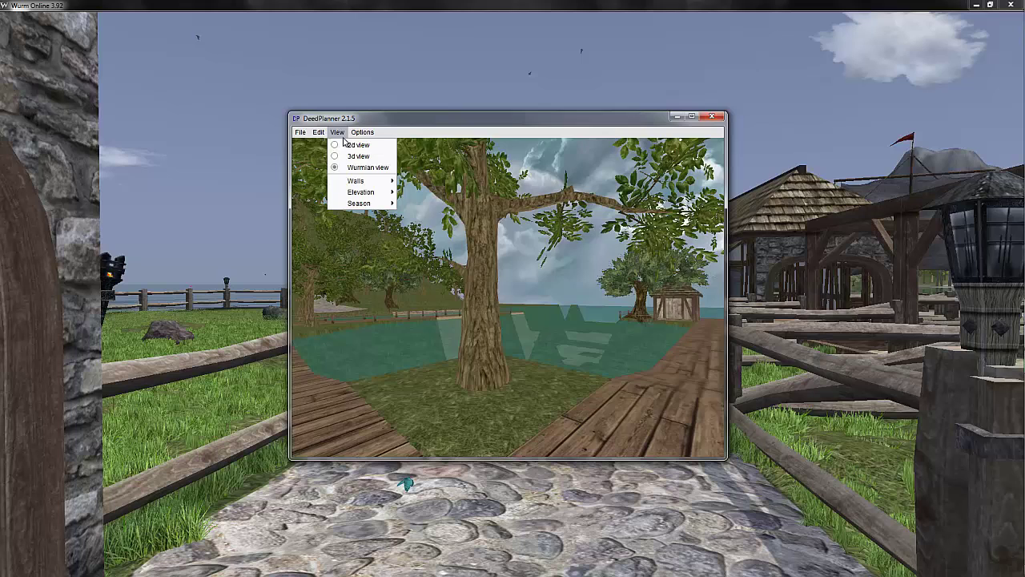
left_click(363, 154)
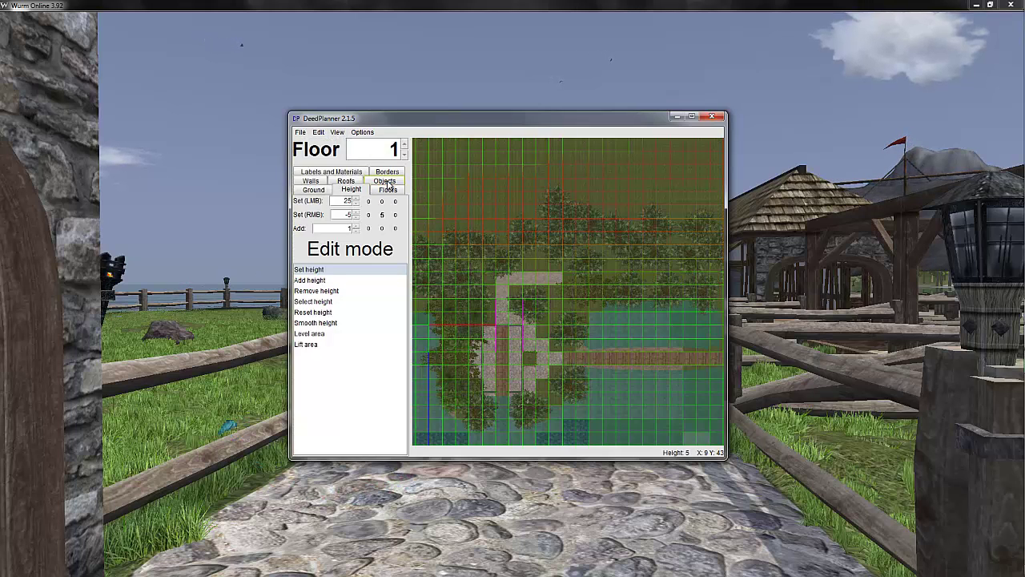
left_click(385, 181)
left_click_drag(404, 232, 404, 336)
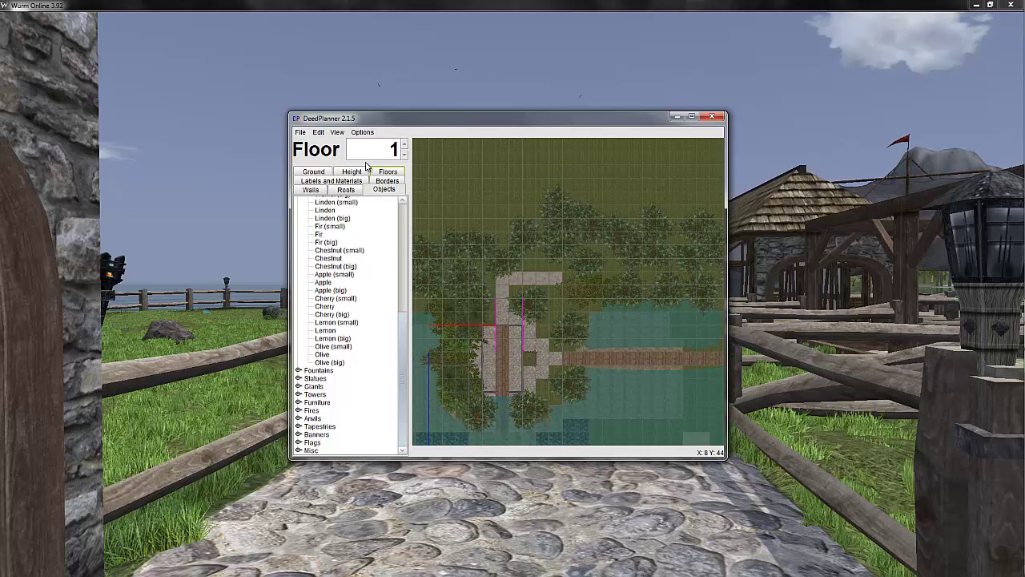
Return to the Wurmian view and walk along the plank bridge toward the pair of statues among the trees.
left_click(337, 132)
left_click(347, 158)
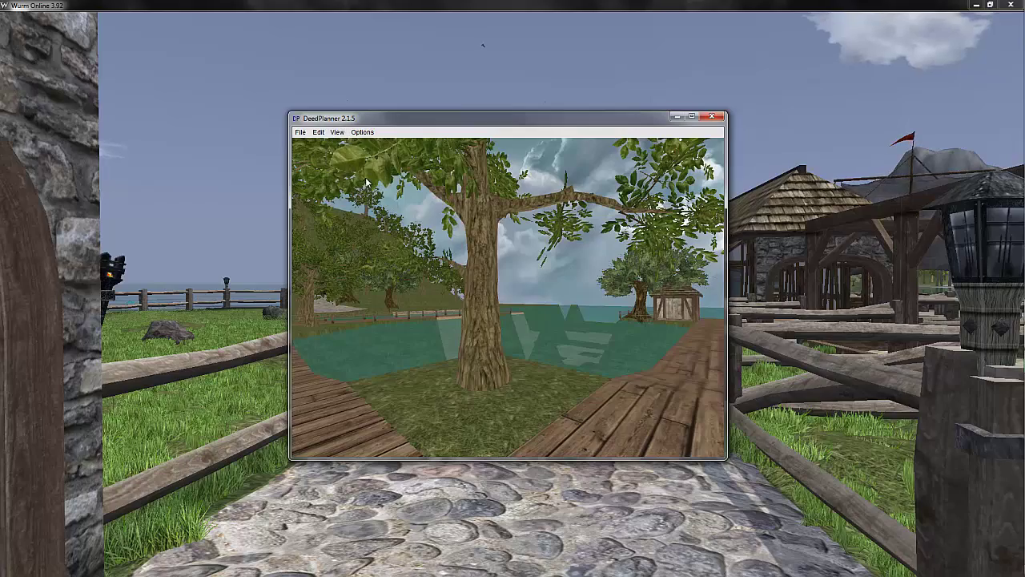
left_click_drag(367, 183, 453, 310)
key("w")
key("w")
key("w")
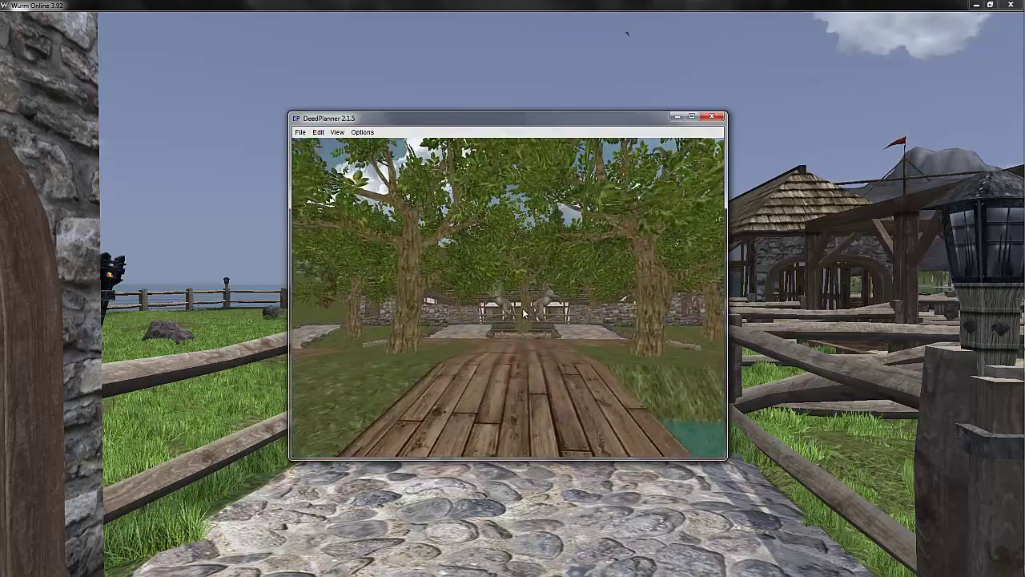
key("w")
Follow the shore walkway to the building with wooden double doors, and look around its cobbled forecourt and the rope fence.
left_click_drag(523, 313, 625, 311)
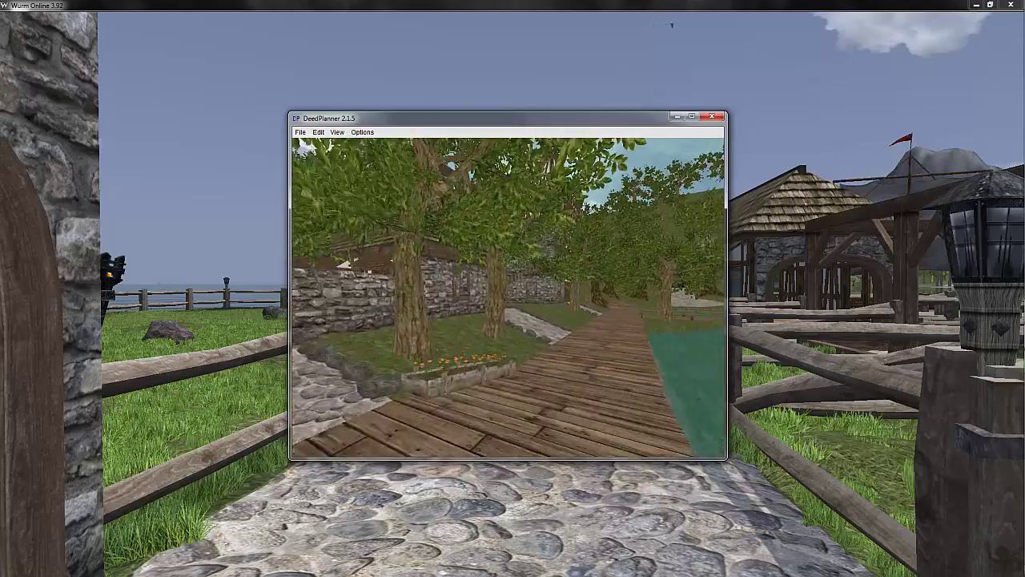
key("w")
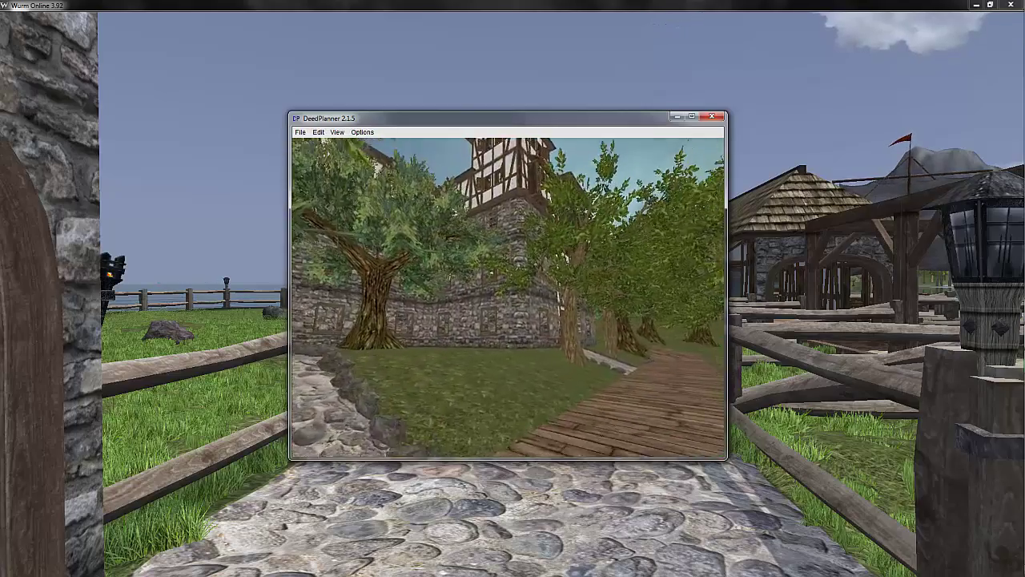
key("w")
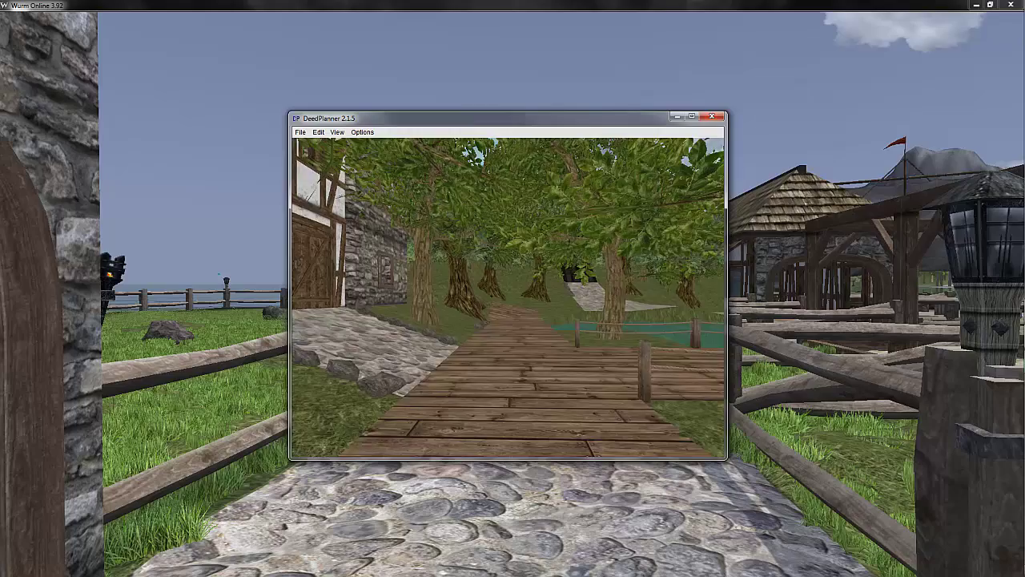
key("w")
left_click_drag(509, 305, 449, 306)
key("s")
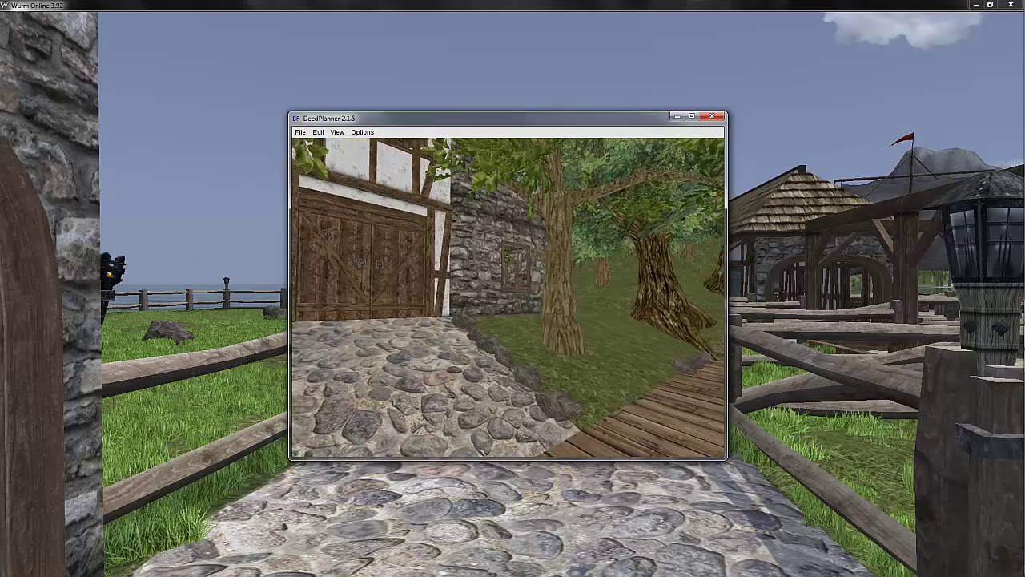
key("s")
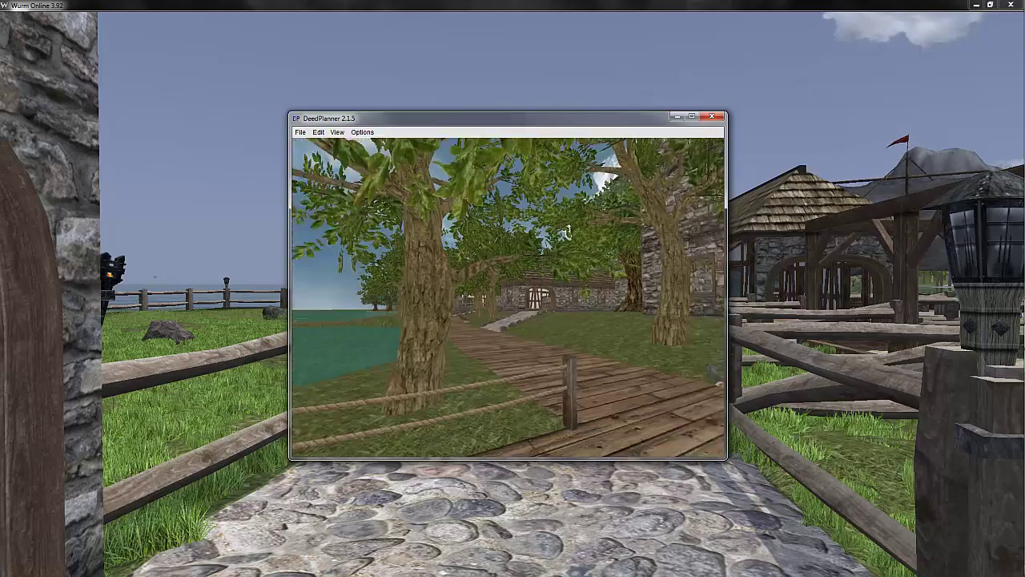
Walk along the shore walkway past the trees, statues and flower planters, and view the plank bridge leading to the two huts.
key("w")
key("w")
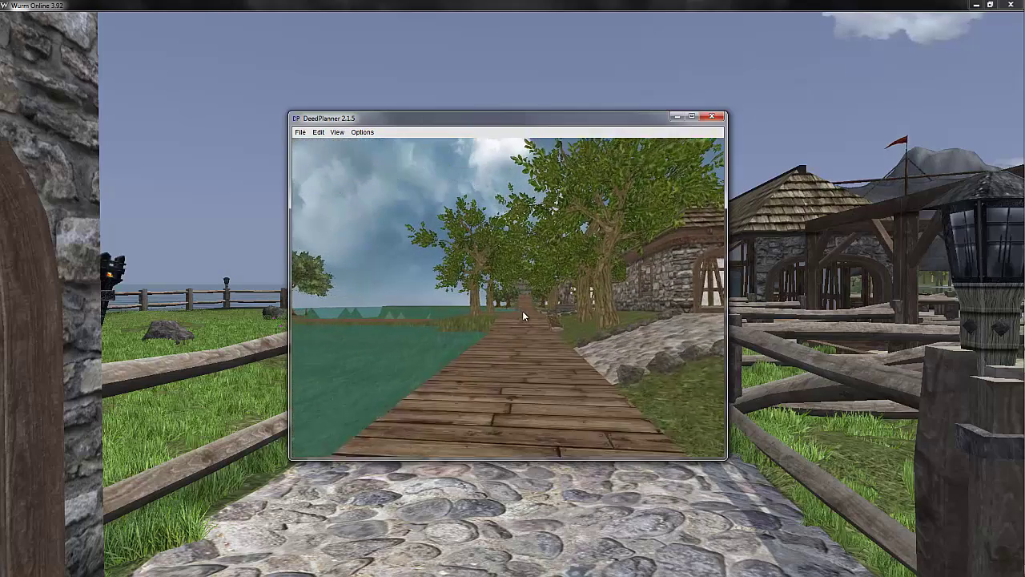
key("w")
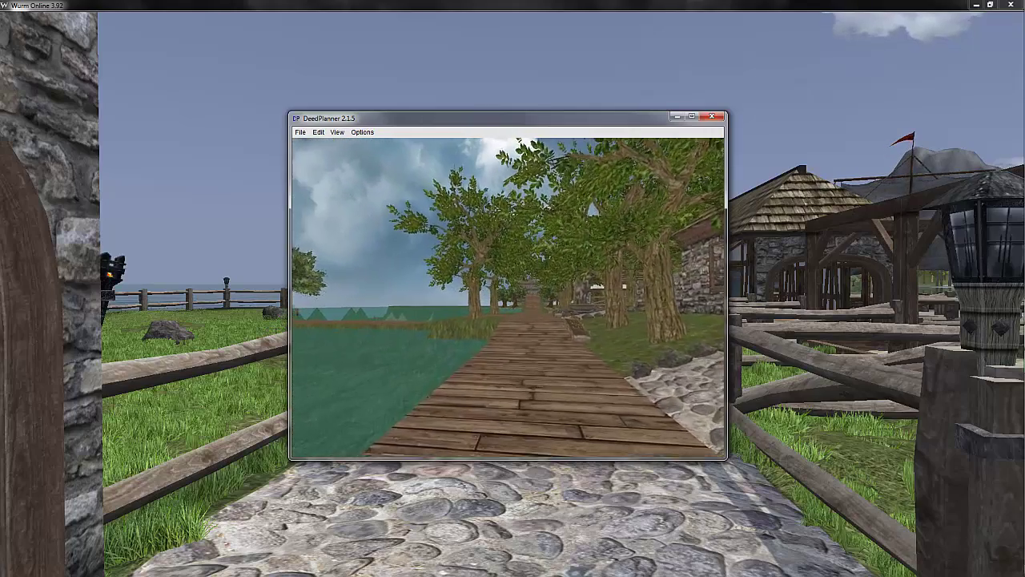
key("w")
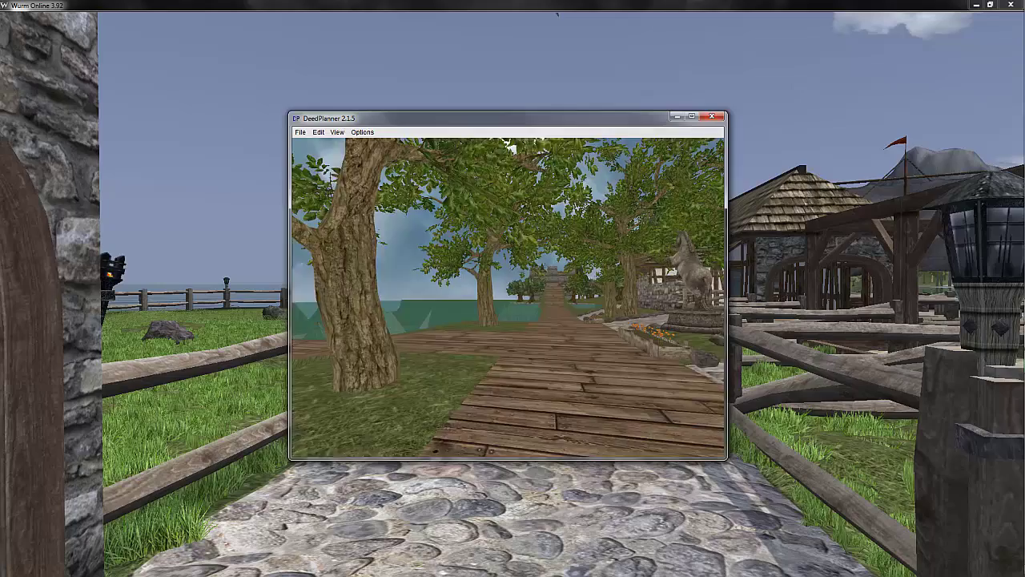
key("w")
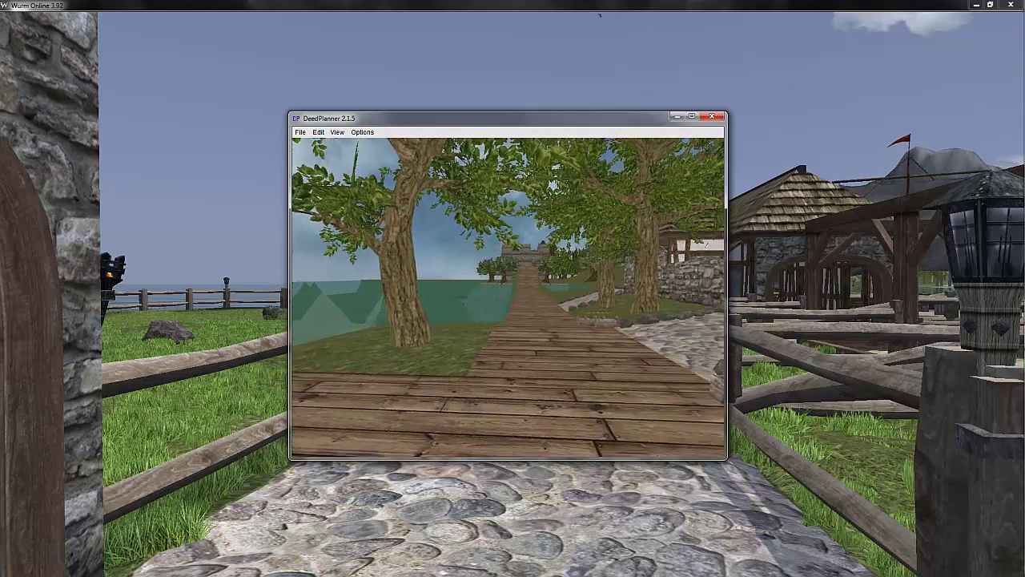
key("w")
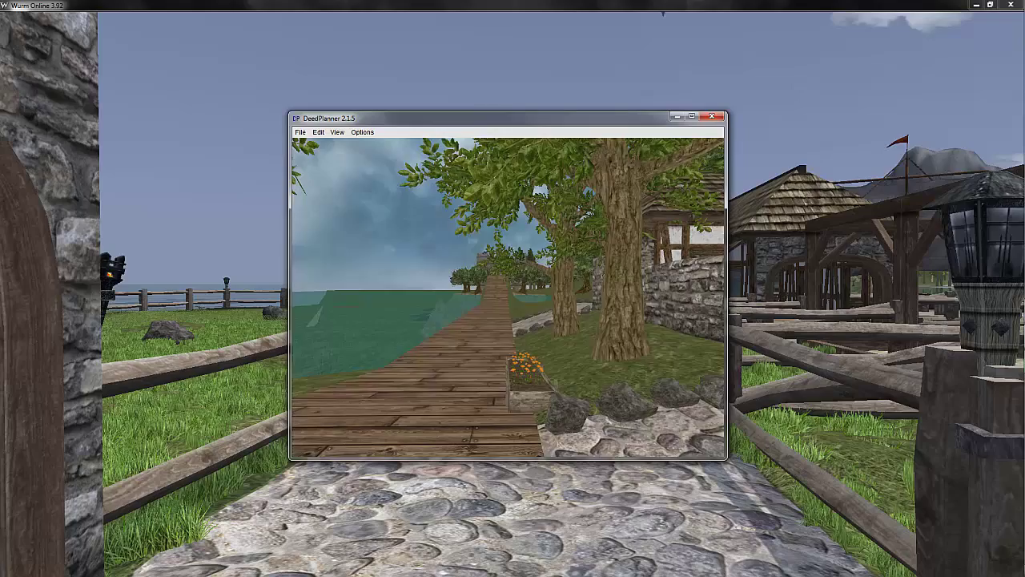
key("w")
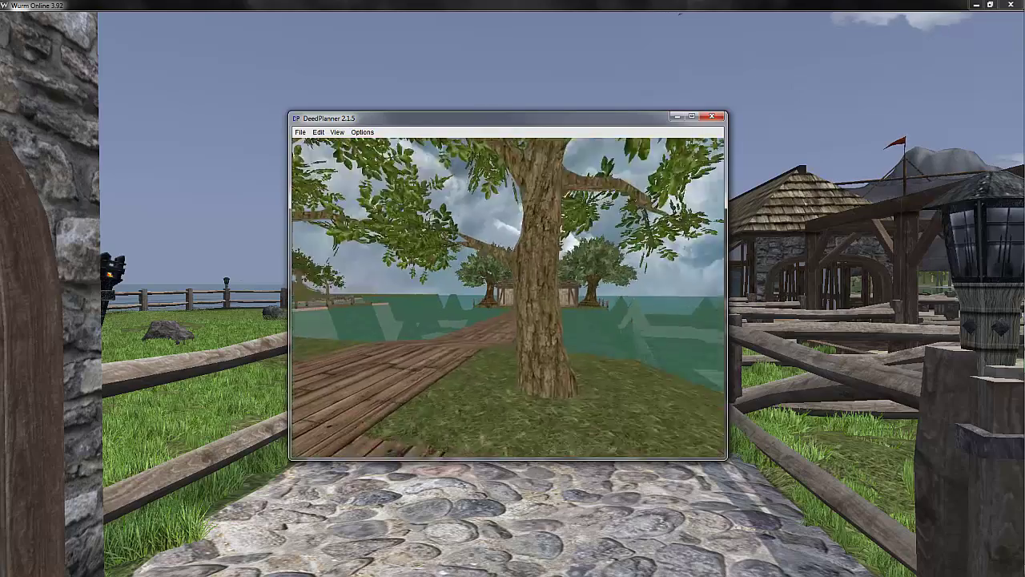
key("w")
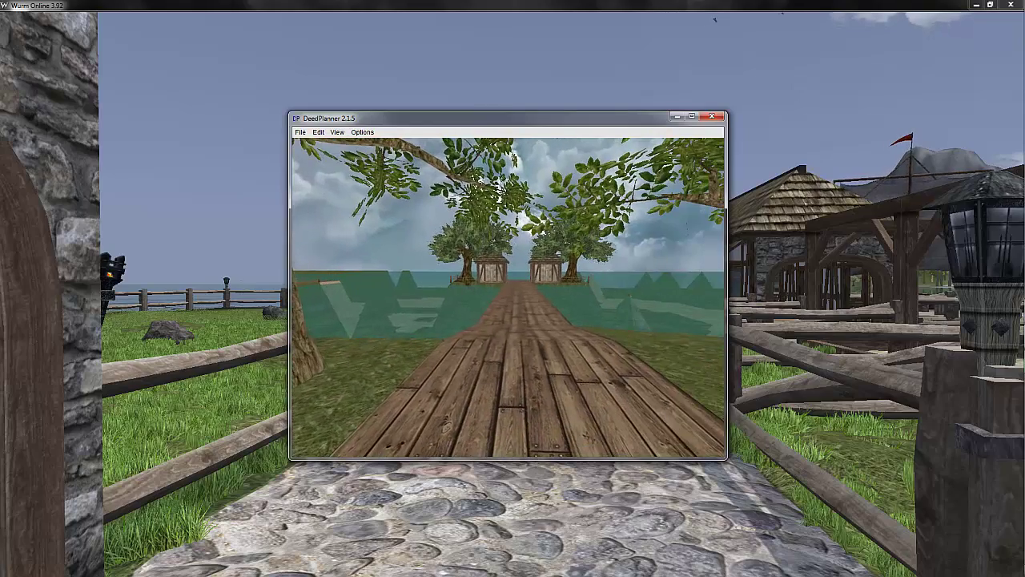
Walk along the shore planks toward the distant castle, and look back at the stone buildings and across the water.
left_click_drag(536, 322, 695, 320)
key("w")
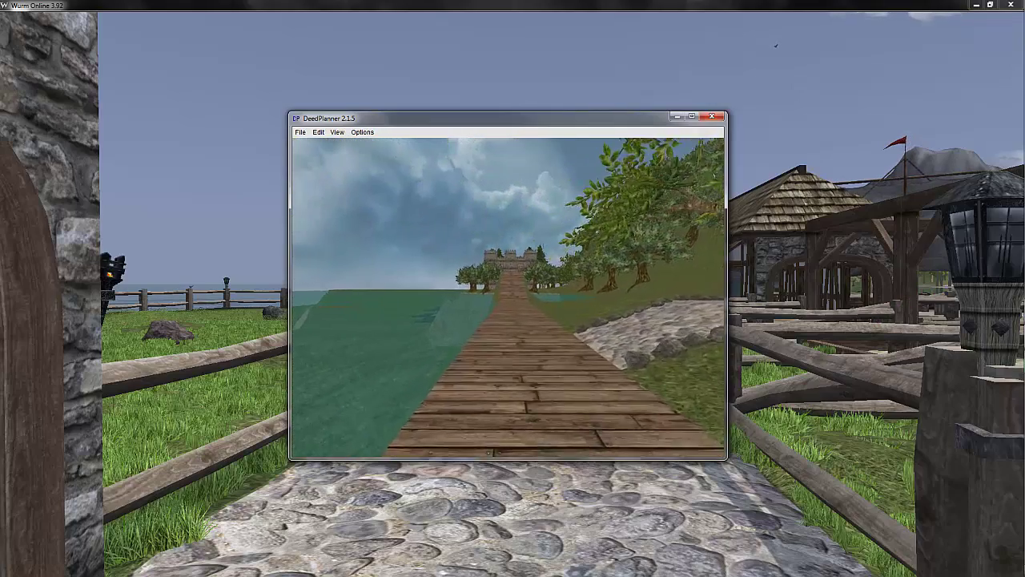
key("w")
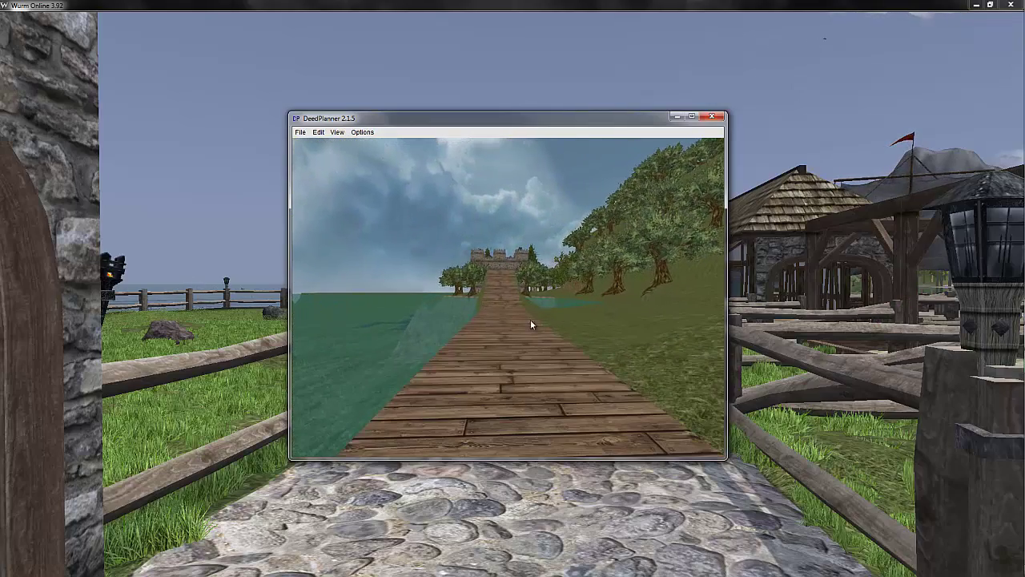
left_click_drag(530, 324, 298, 322)
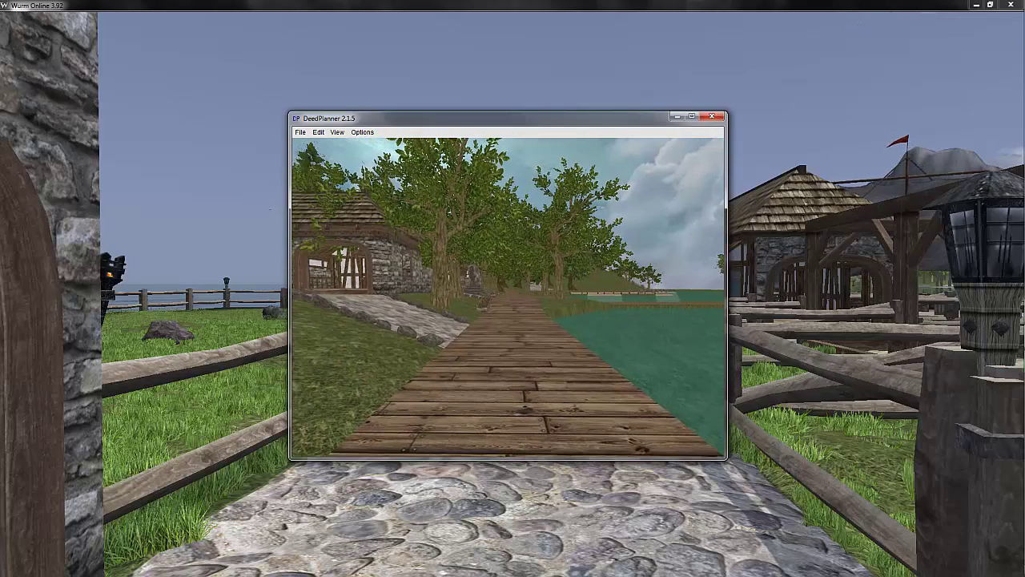
key("d")
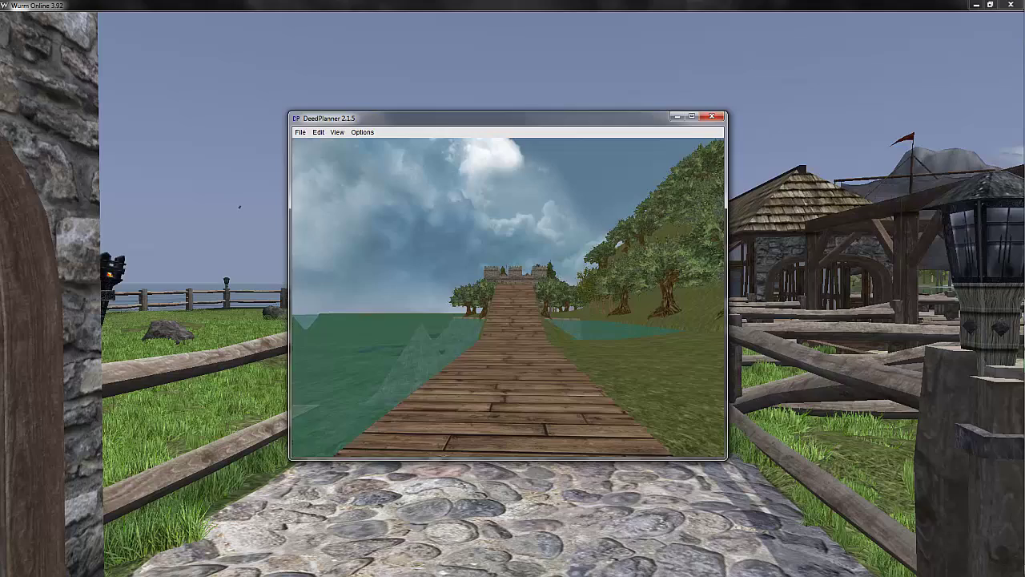
left_click_drag(517, 327, 534, 328)
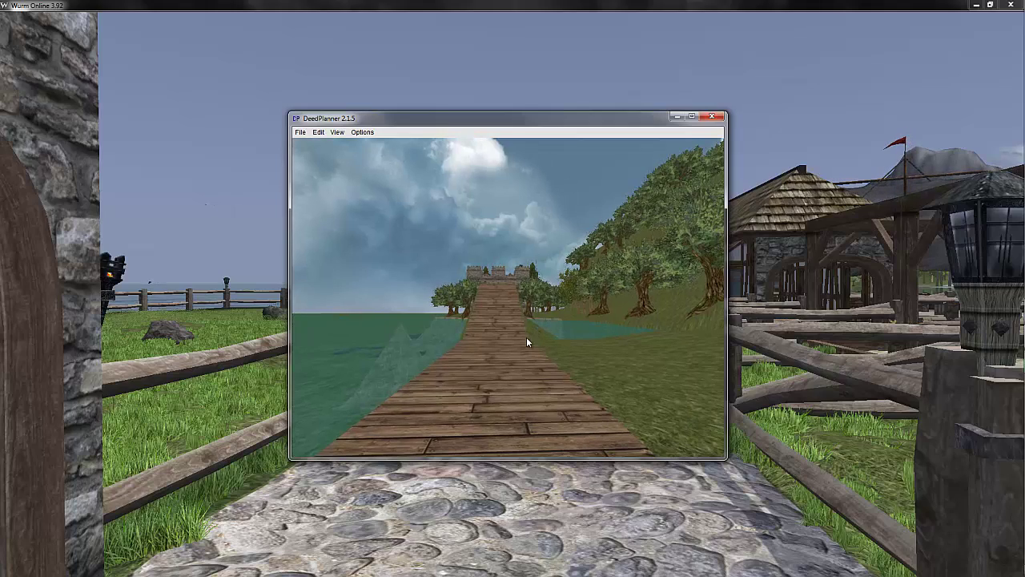
key("a")
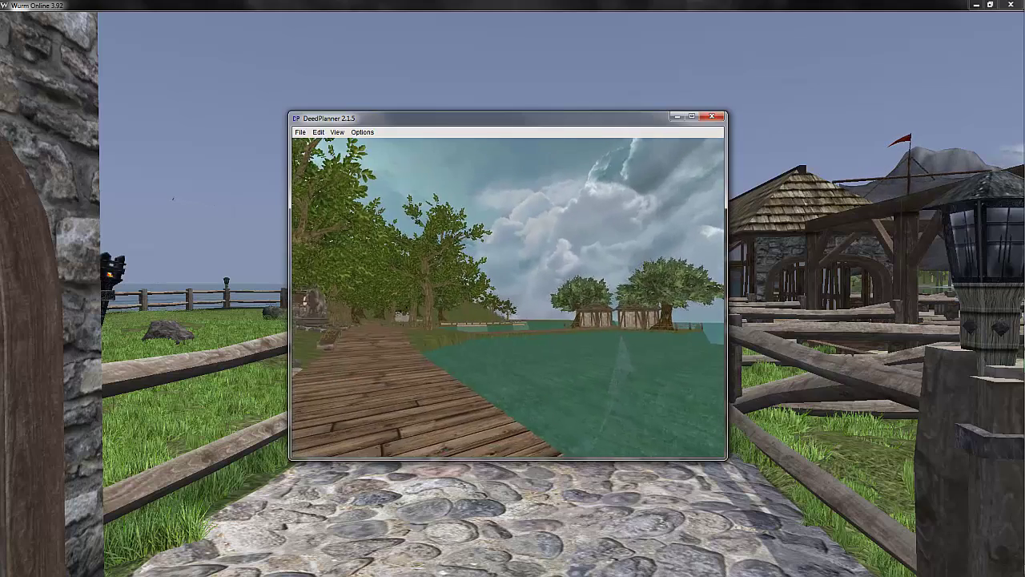
Walk back past the flower planters and statues to the rope-fenced pier, and look out along it over the water.
key("w")
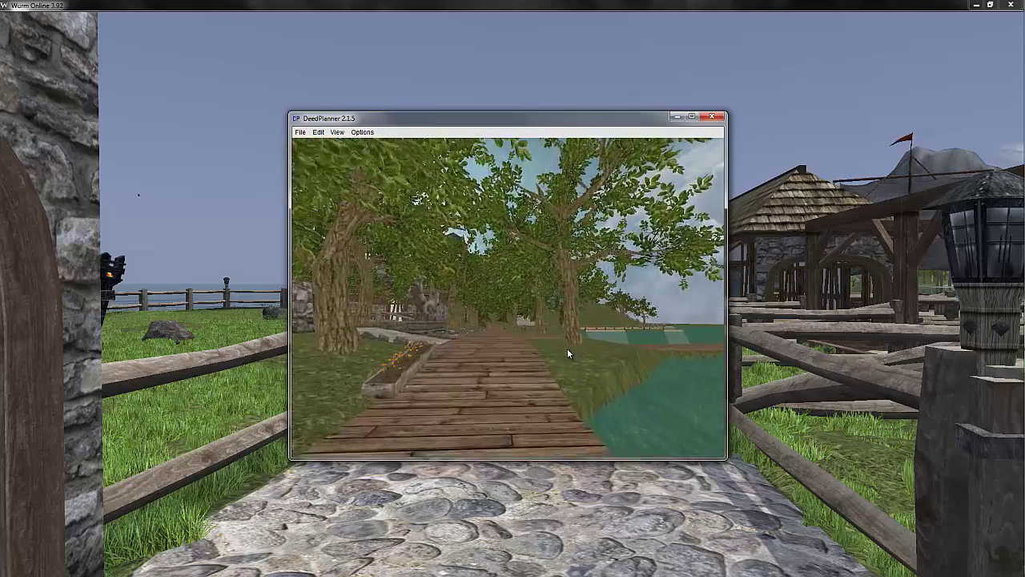
key("d")
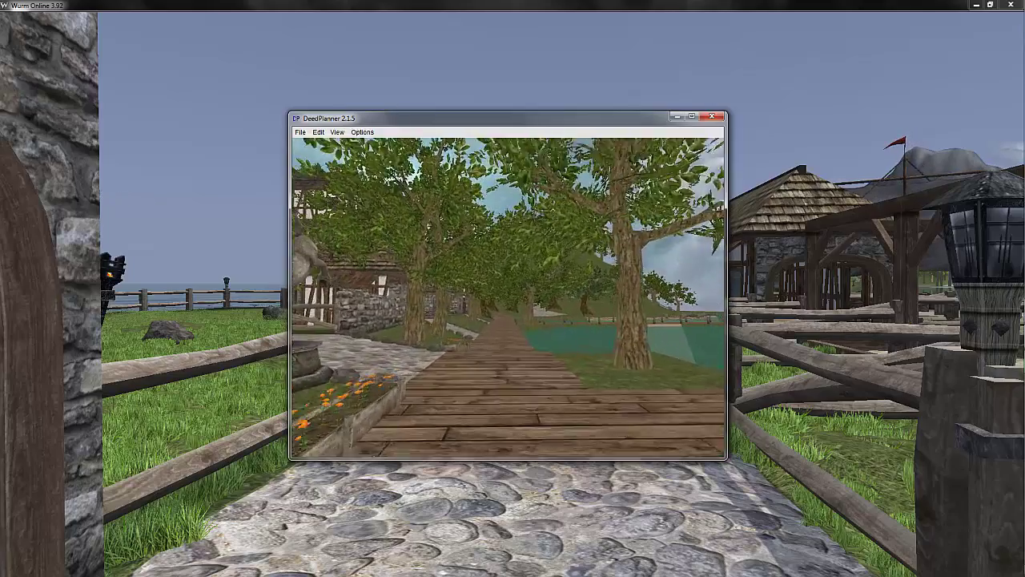
left_click_drag(563, 361, 584, 372)
key("w")
key("d")
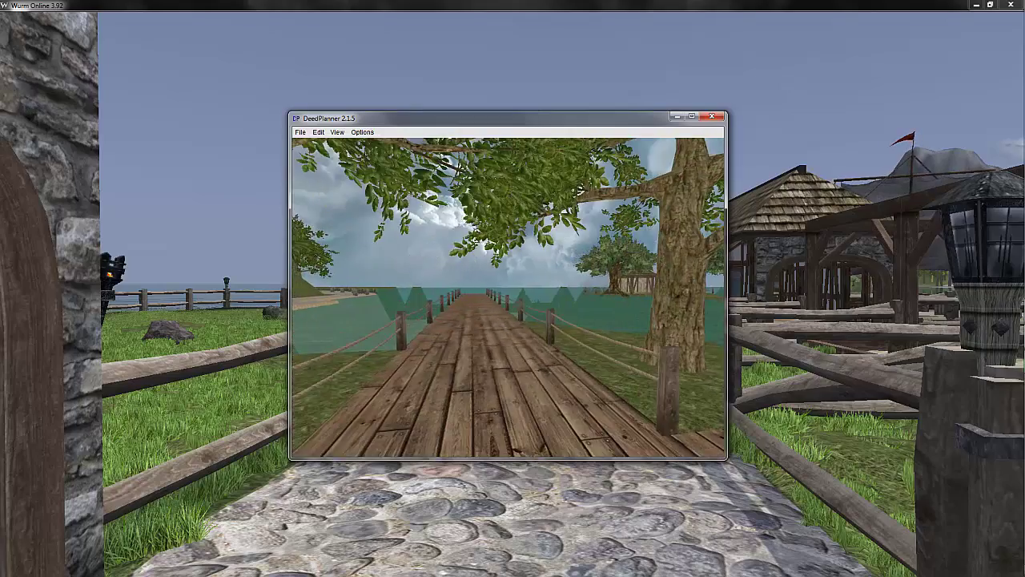
Walk from the open shore planks past the flower planters and statues, and turn toward the two huts across the water.
key("w")
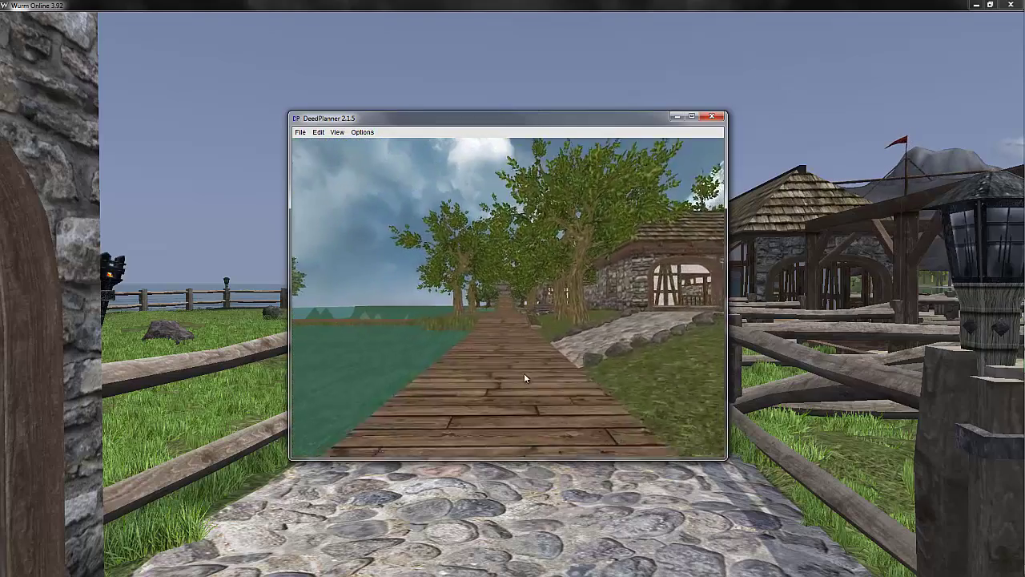
key("w")
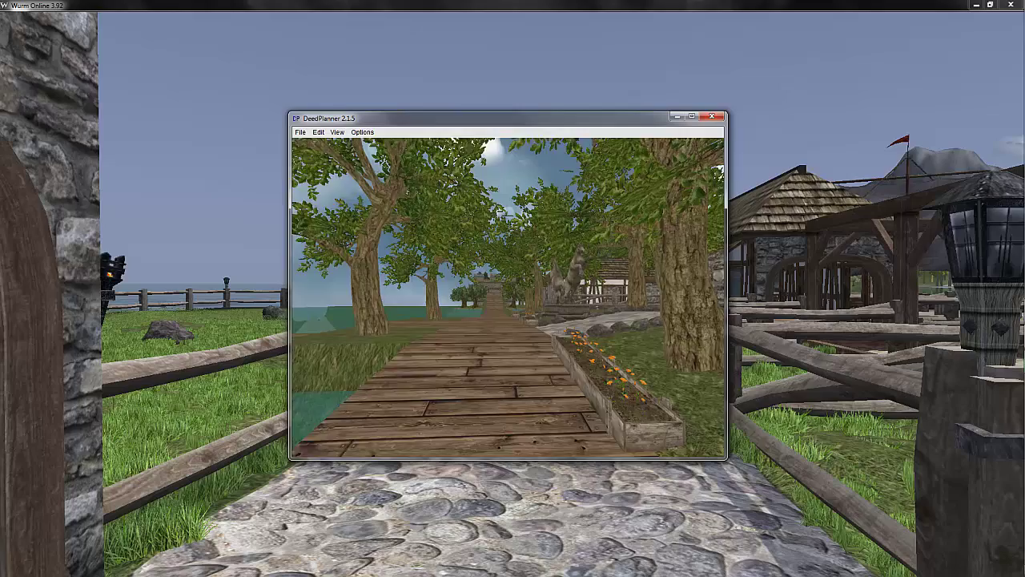
key("w")
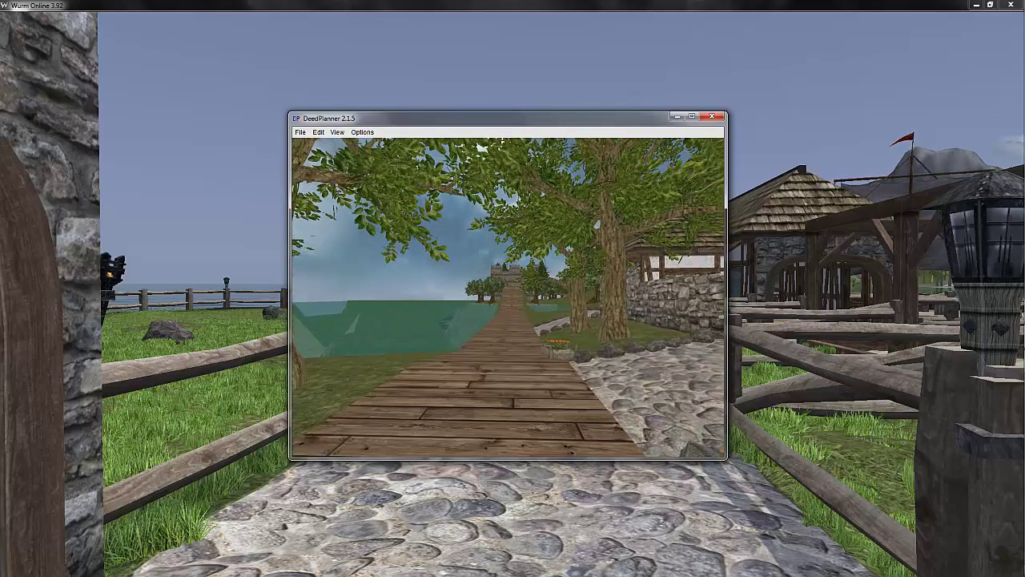
key("w")
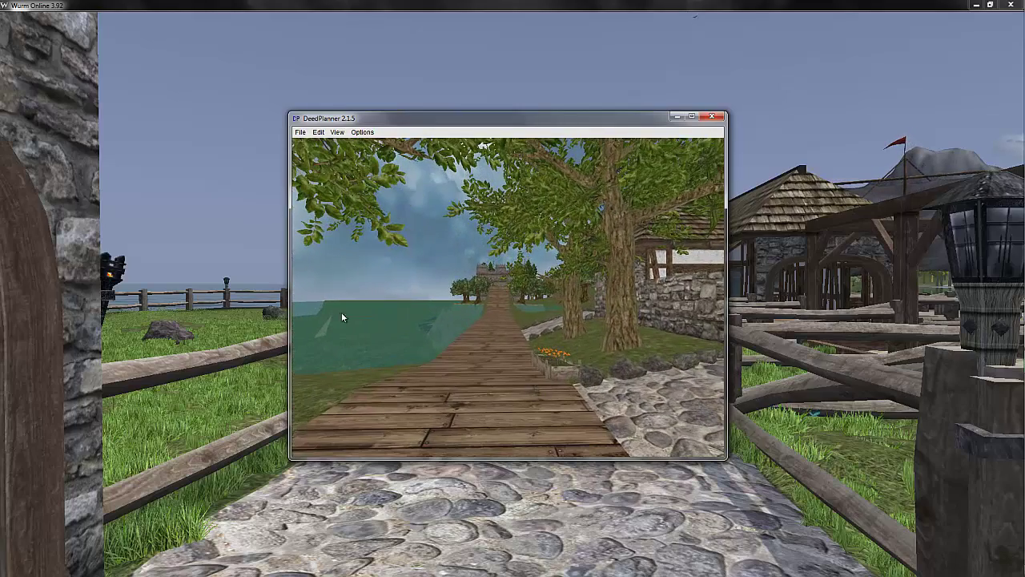
left_click_drag(583, 374, 721, 374)
key("w")
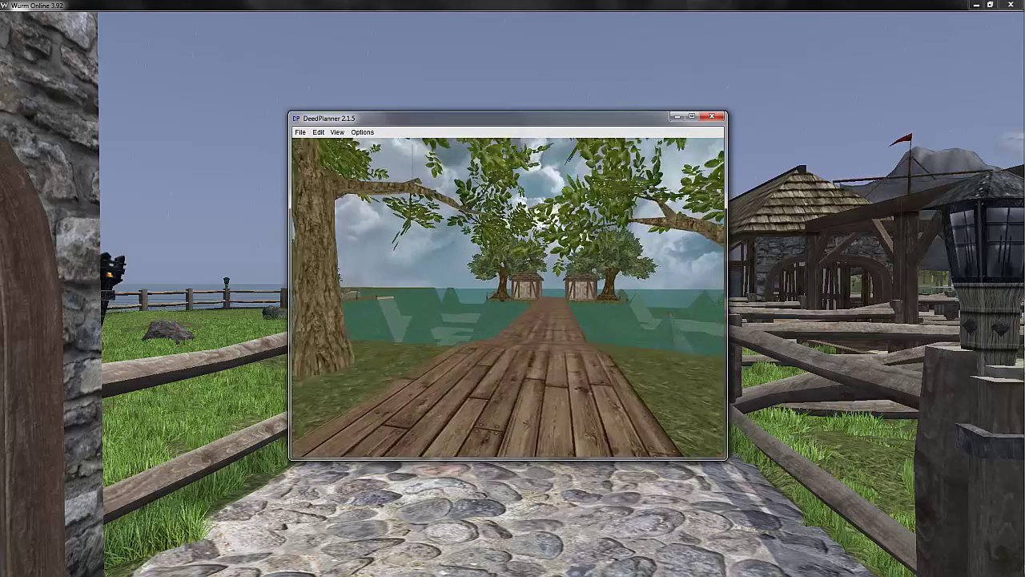
Turn away from the bridge to the huts and walk along the shore planks facing the distant castle.
key("s")
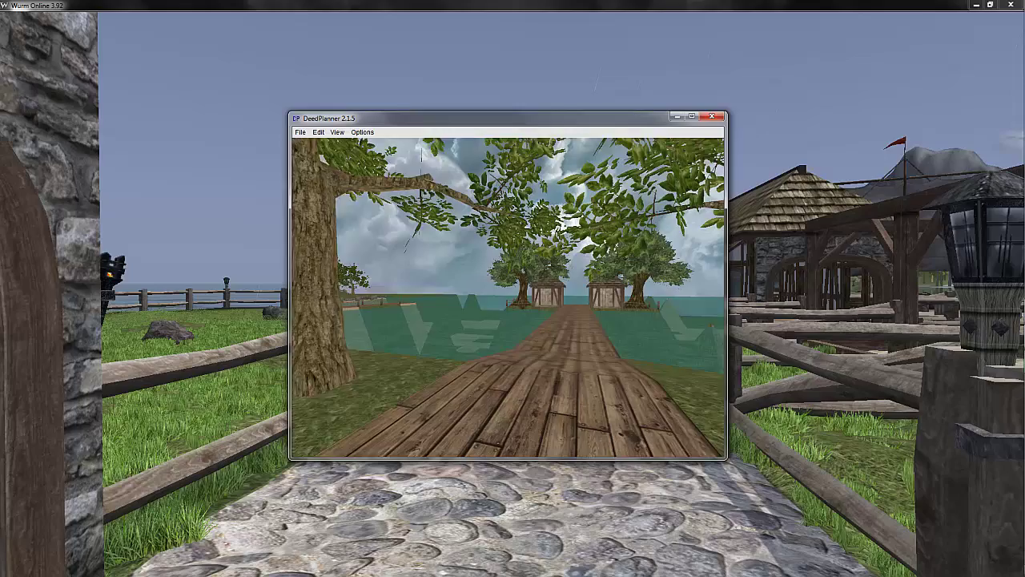
key("w")
key("w")
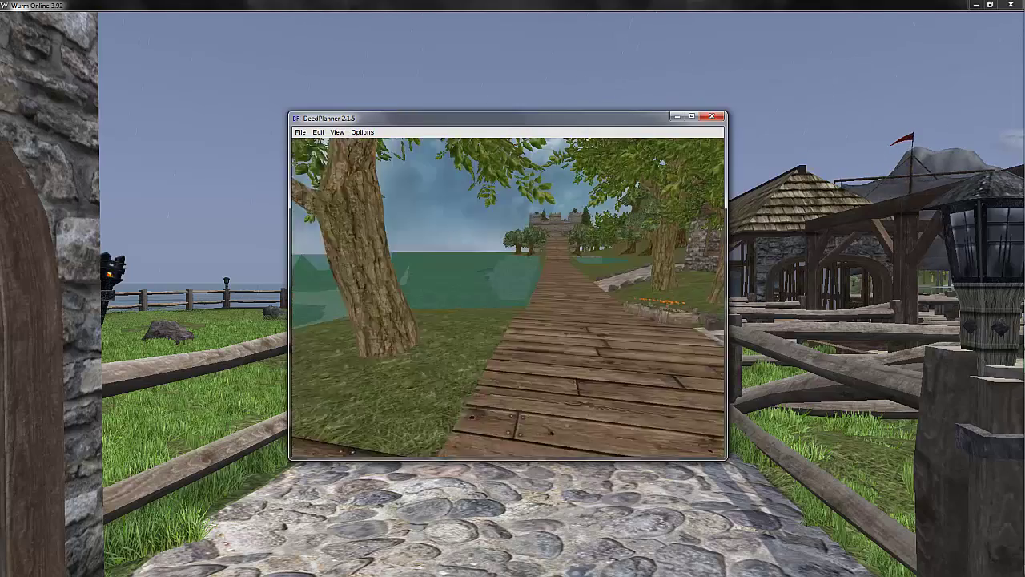
right_click_drag(592, 371, 581, 372)
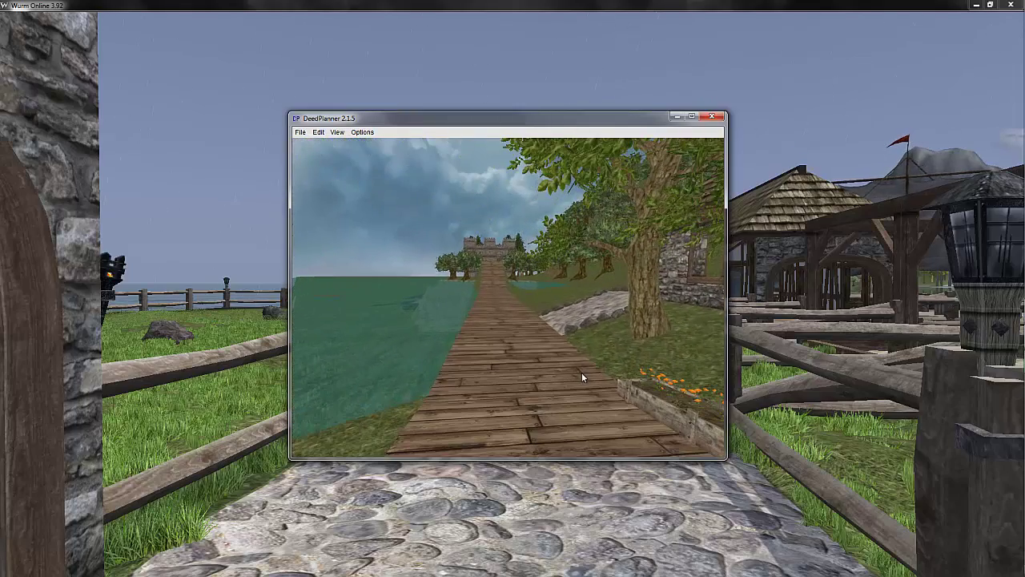